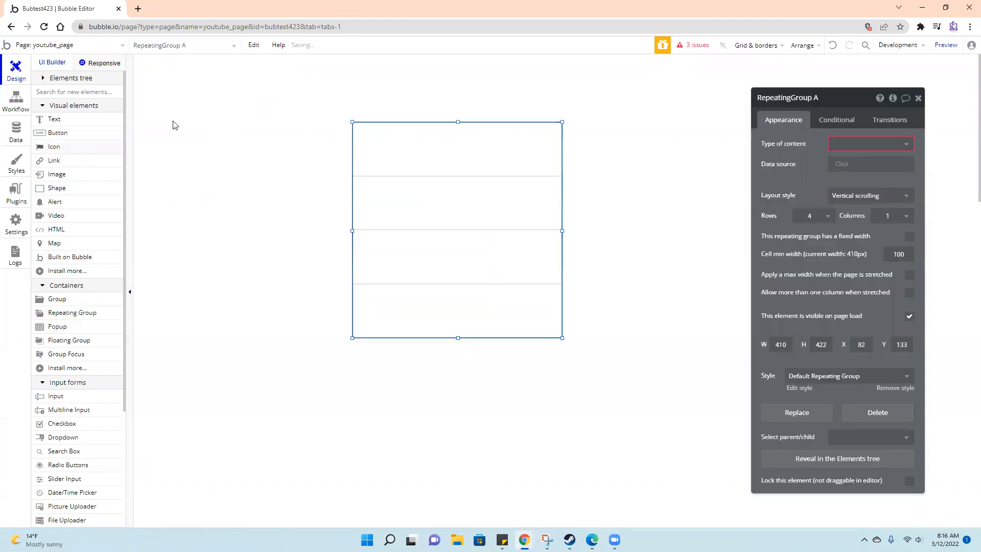
Set the repeating group's type of content to house type and add a text element to its first cell.
left_click(870, 143)
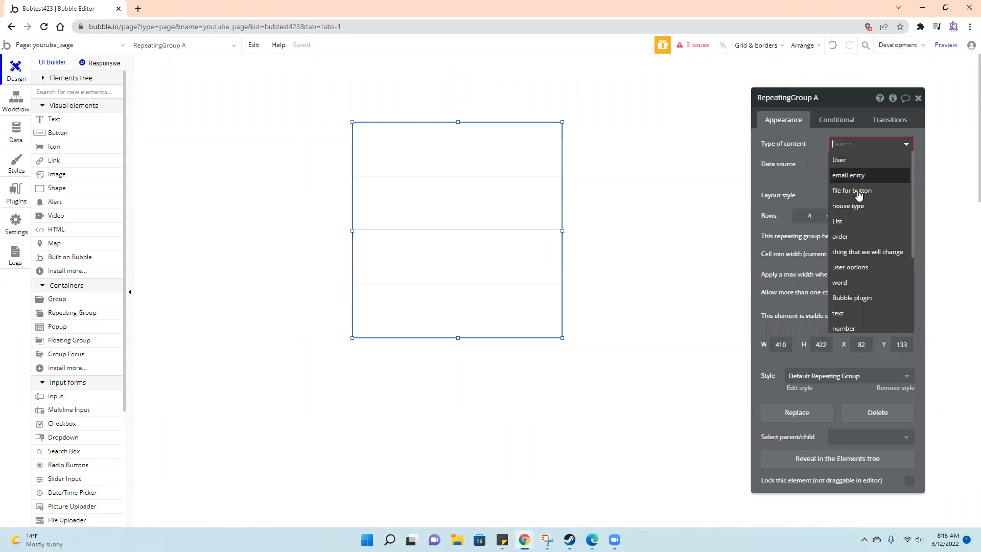
scroll(862, 230, "down", 2)
scroll(862, 231, "up", 2)
left_click(848, 205)
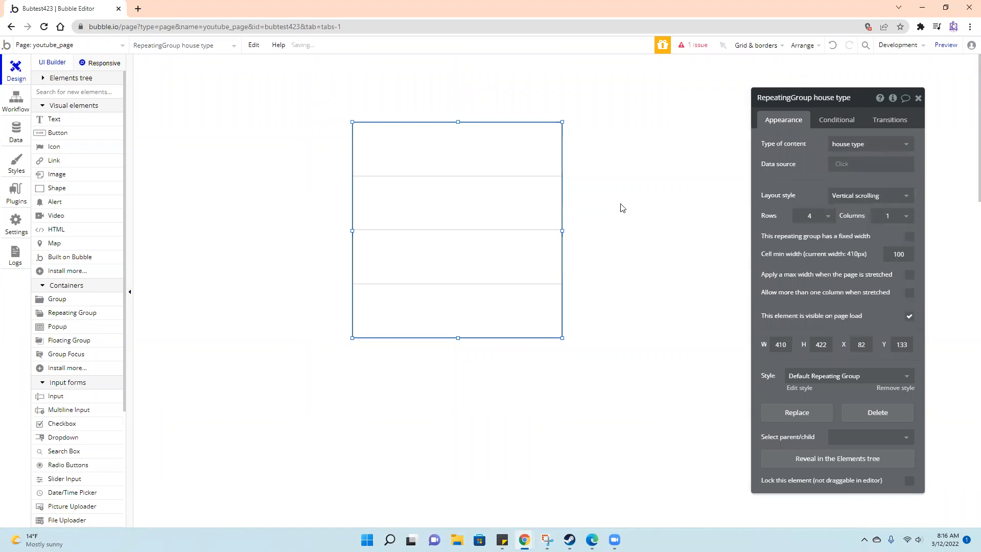
left_click(53, 119)
left_click(372, 147)
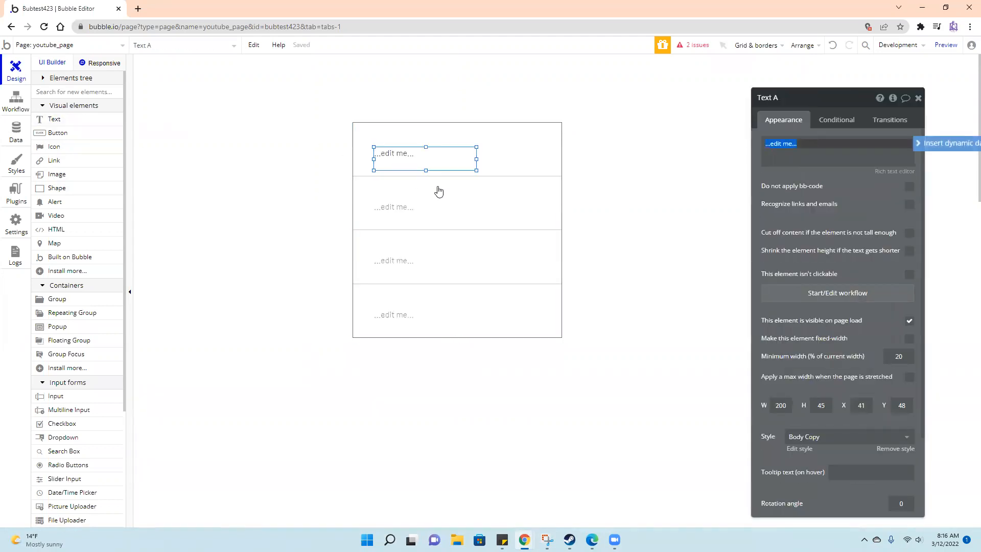
Make the cell text show the dynamic value Current cell's house type's title.
left_click(949, 143)
left_click(843, 174)
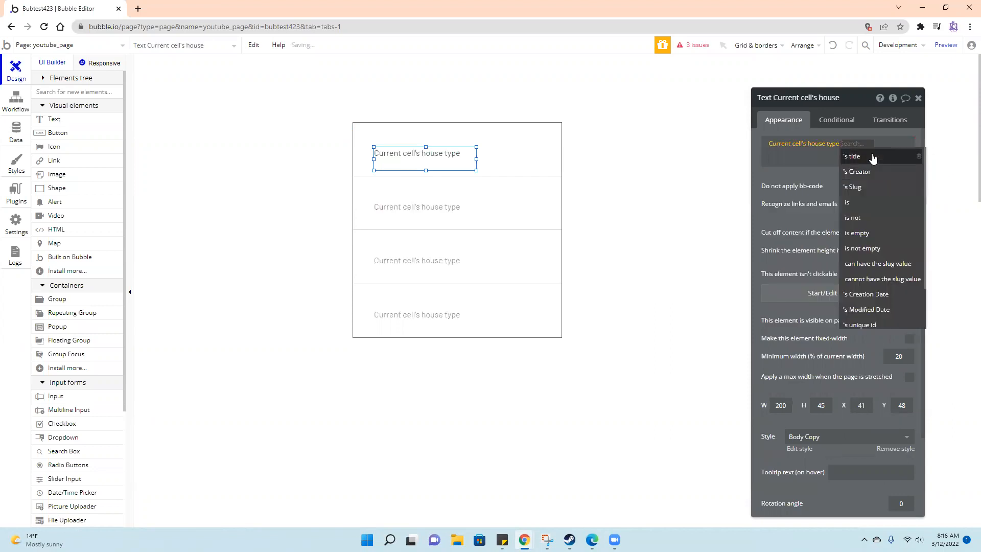
left_click(854, 156)
left_click(859, 180)
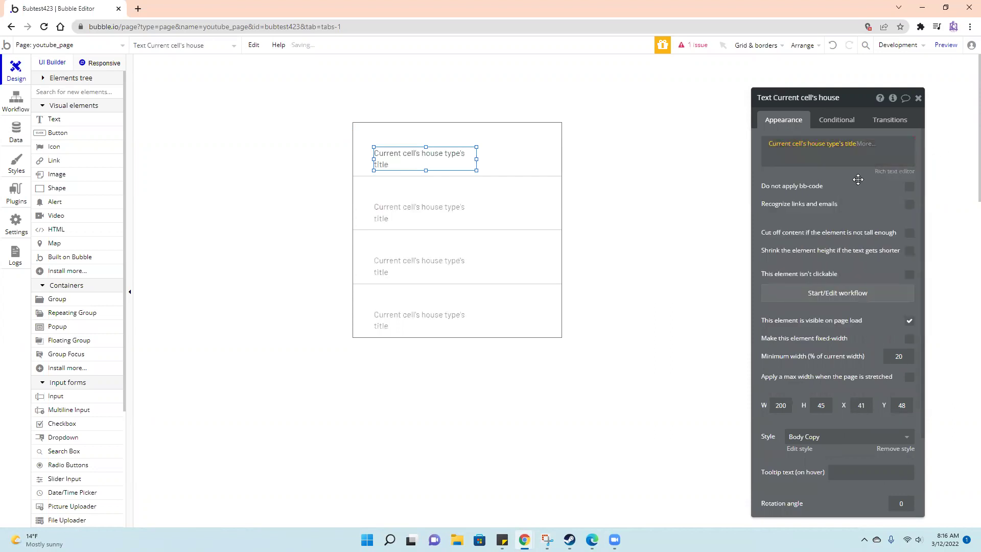
left_click(918, 98)
Move the repeating group down and add two date pickers side by side above it.
left_click_drag(566, 219, 642, 259)
left_click(705, 278)
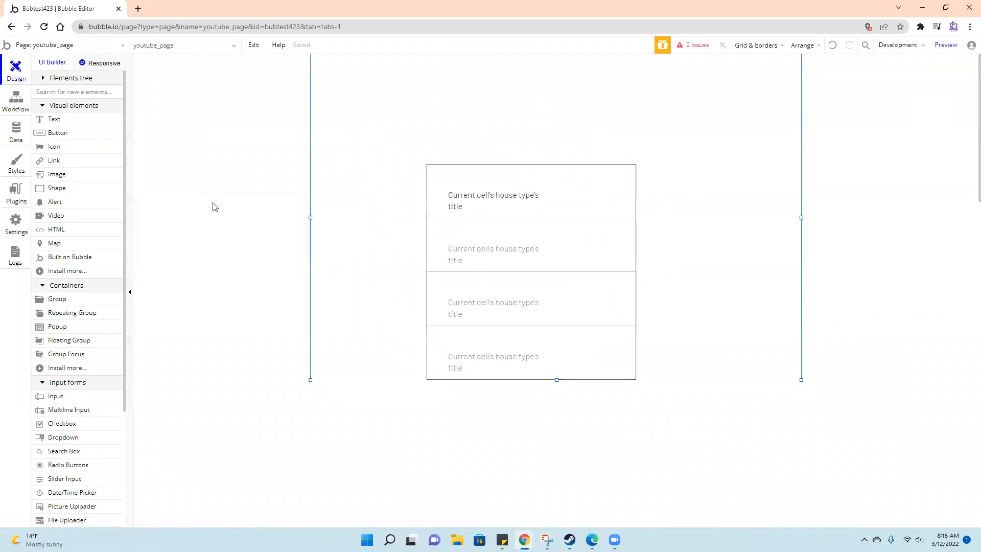
scroll(88, 288, "down", 3)
scroll(82, 347, "down", 2)
scroll(83, 352, "up", 5)
scroll(92, 430, "up", 3)
left_click(72, 493)
left_click(354, 112)
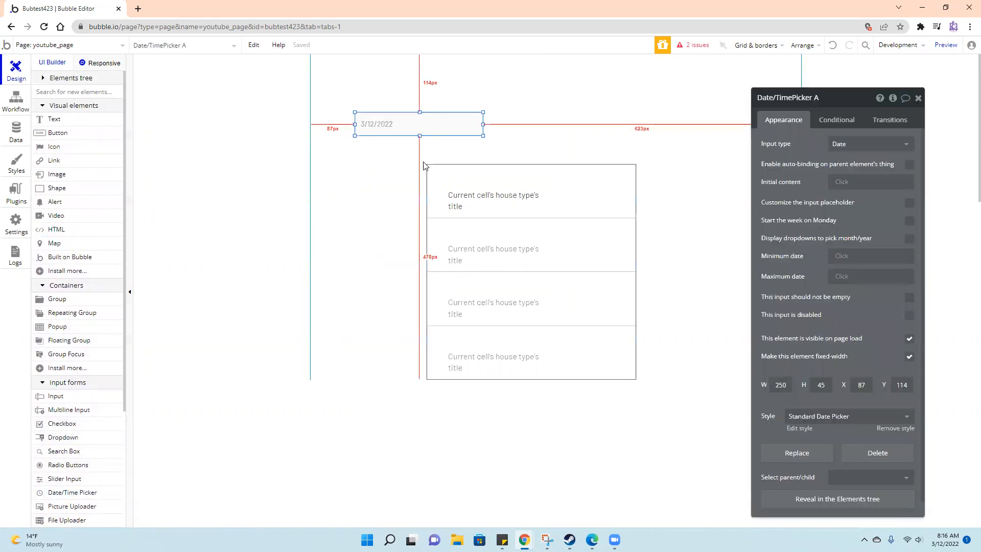
key("ctrl+c")
key("ctrl+v")
left_click_drag(457, 132, 656, 134)
Name the date pickers 'first' and 'second' and reposition the repeating group below them.
left_click(490, 126)
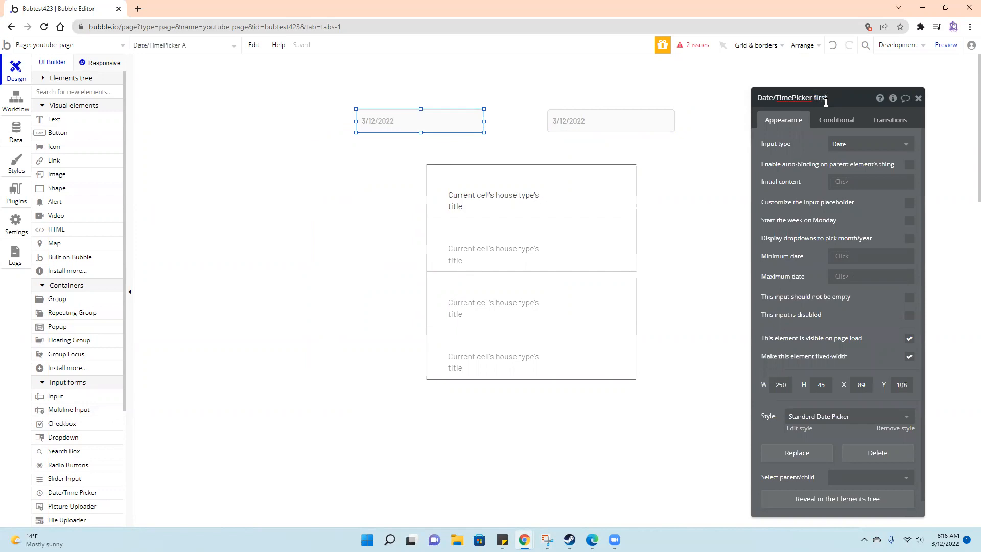
left_click(643, 120)
left_click(841, 97)
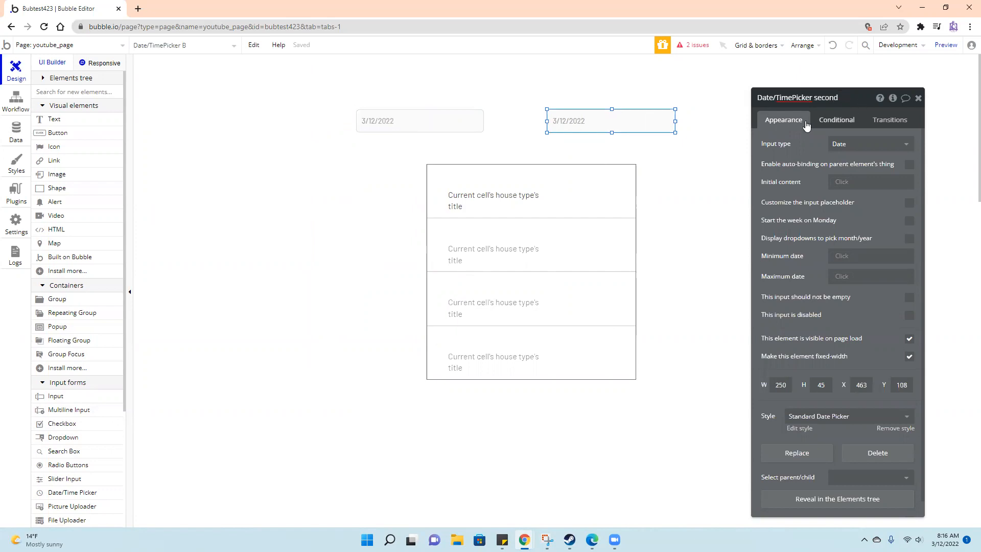
key("Return")
left_click(491, 222)
left_click_drag(574, 205, 556, 183)
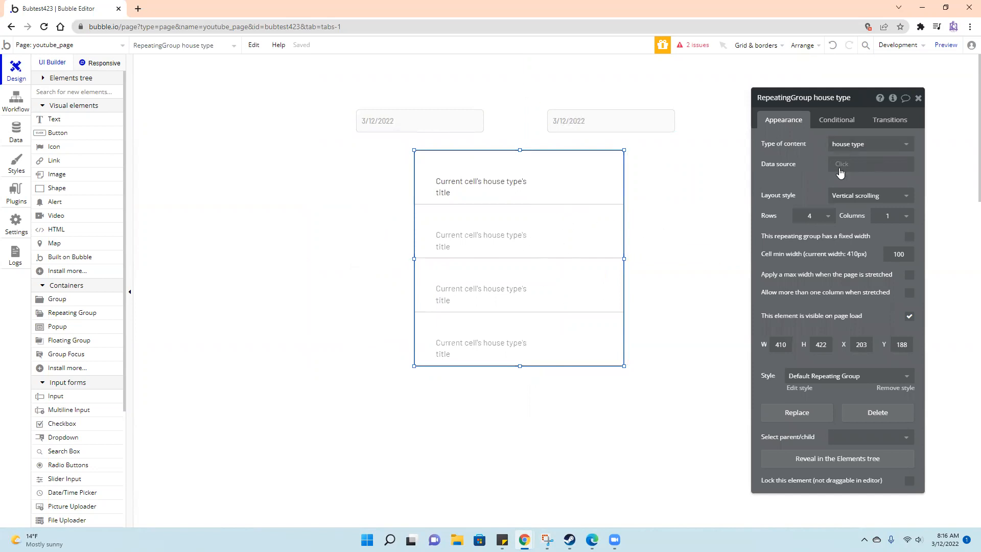
Set the repeating group's data source to Do a search for house types.
left_click(871, 164)
left_click(857, 208)
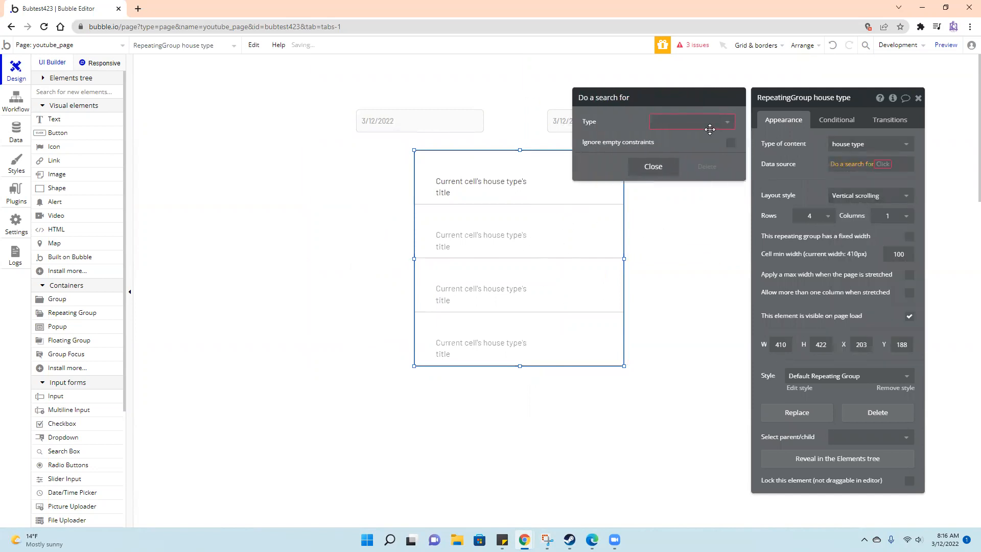
left_click(690, 122)
left_click(675, 184)
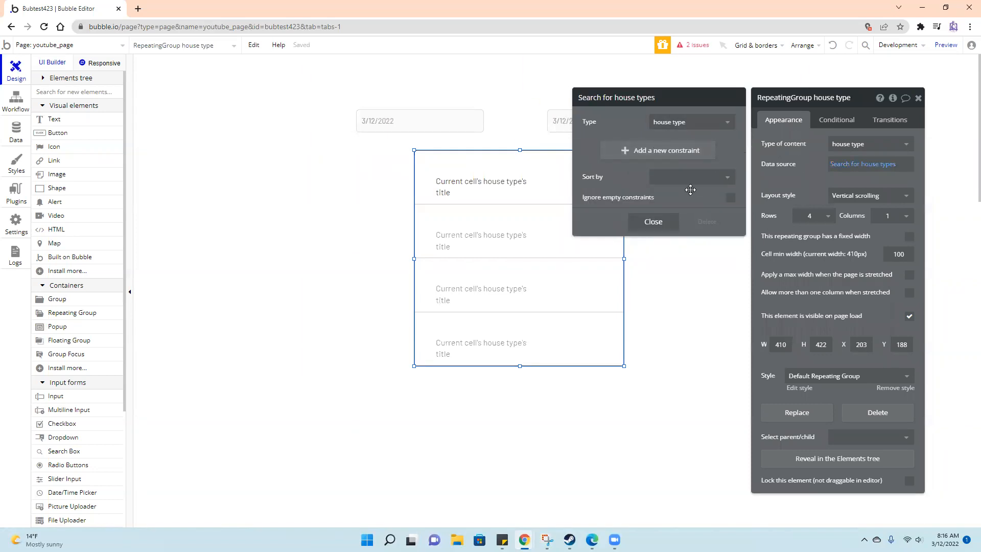
left_click(653, 222)
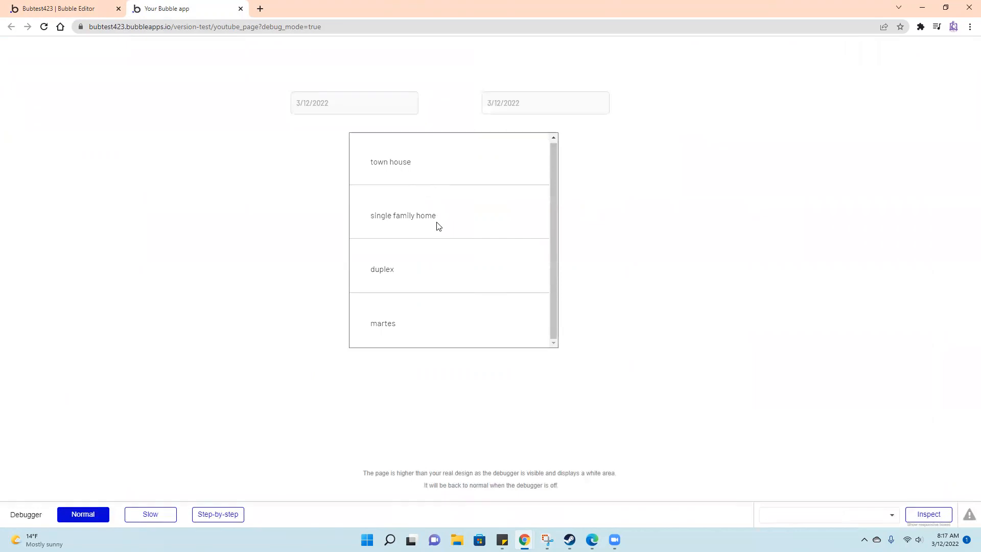
Check the house-type list in preview and set the first date picker to February 28, 2022.
left_click_drag(368, 326, 399, 326)
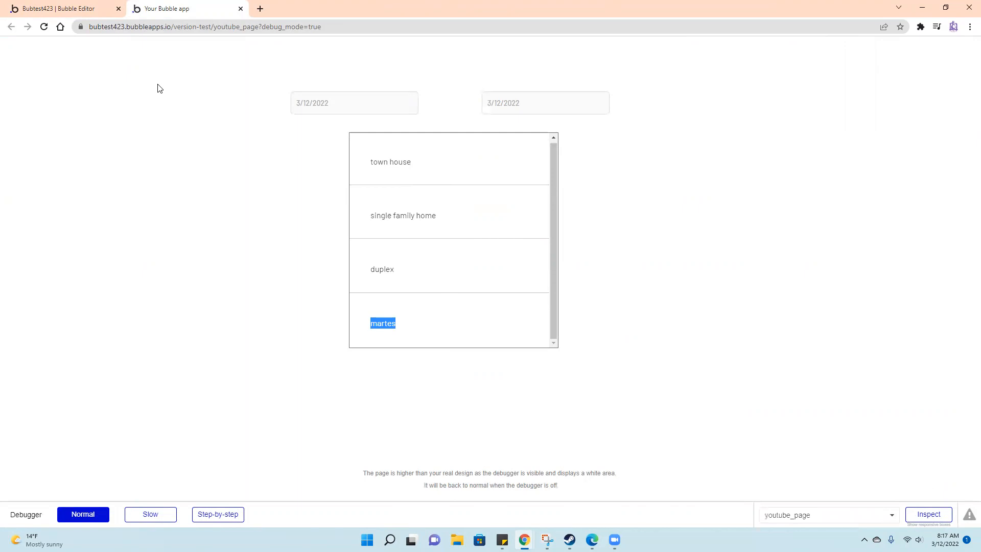
left_click(353, 102)
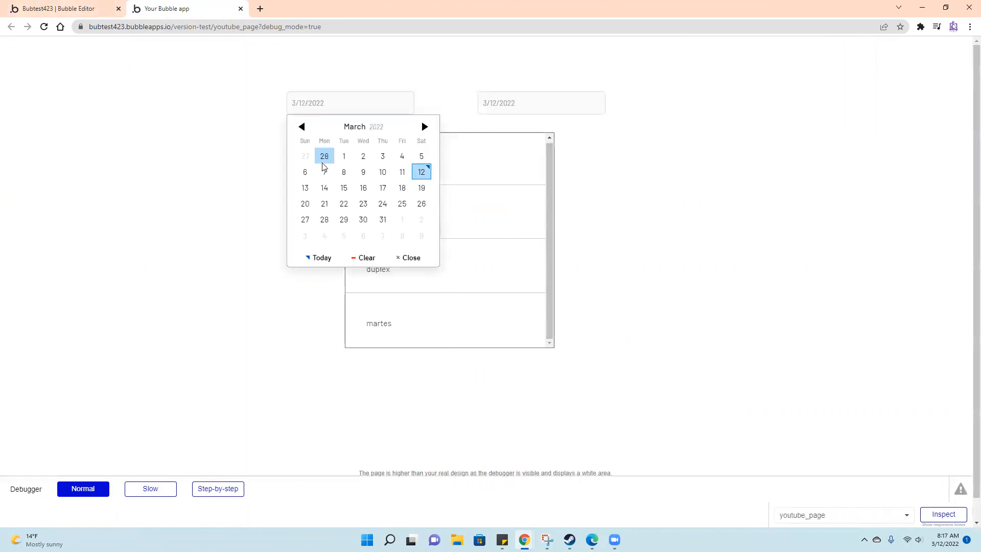
left_click(325, 219)
Back in the editor, review the repeating group's house-type search settings without changing them.
left_click(105, 8)
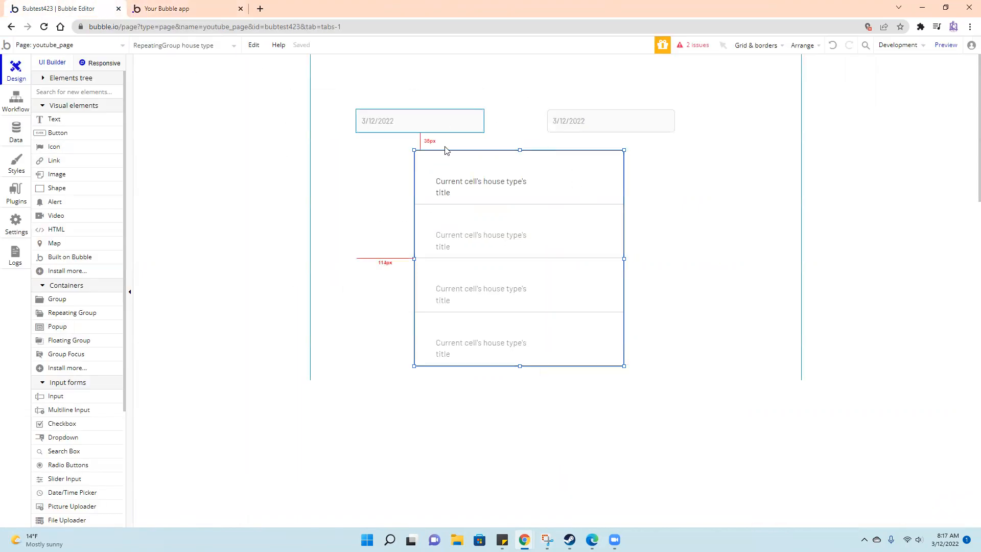
double_click(566, 170)
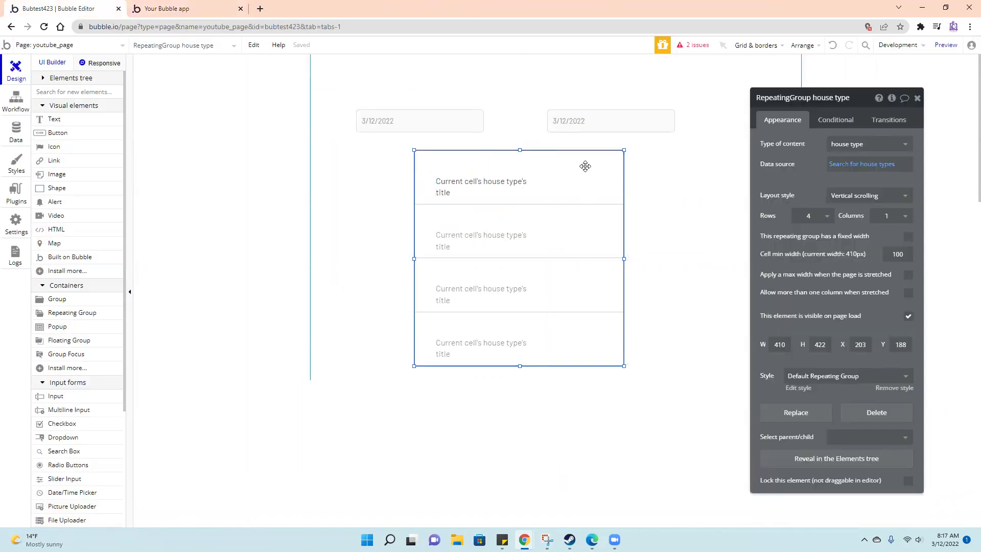
left_click(841, 165)
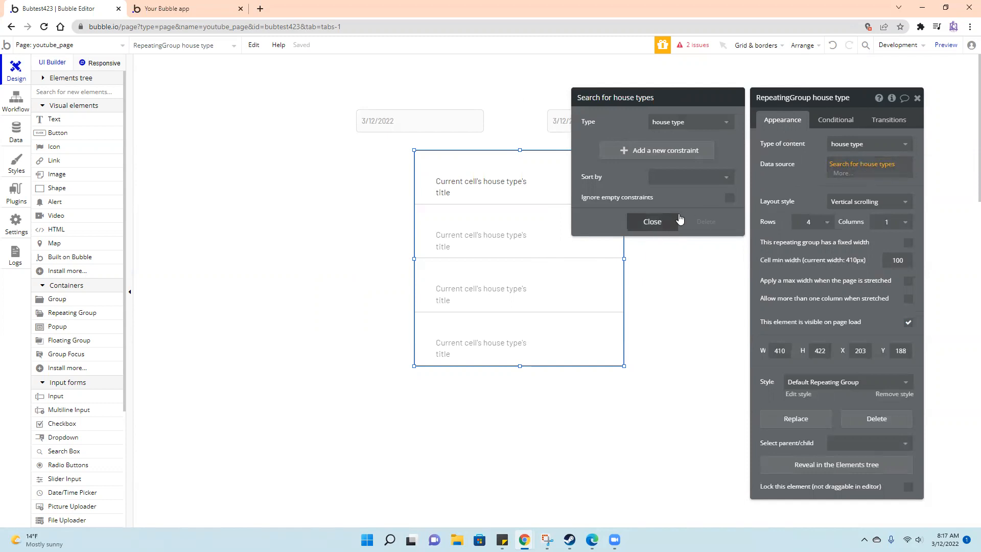
left_click(652, 221)
Add a condition When Date/TimePicker first's value formatted as date is not empty.
left_click(835, 120)
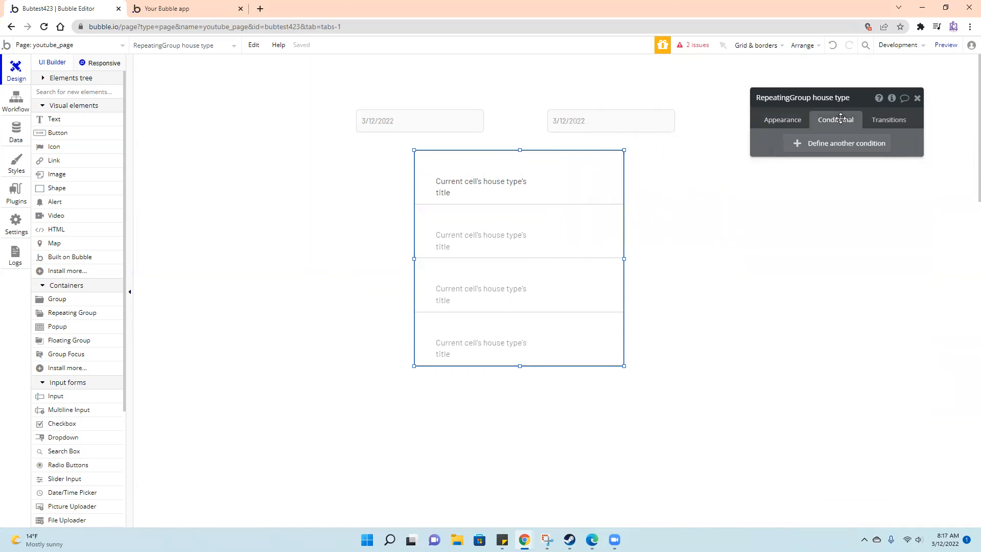
left_click(835, 142)
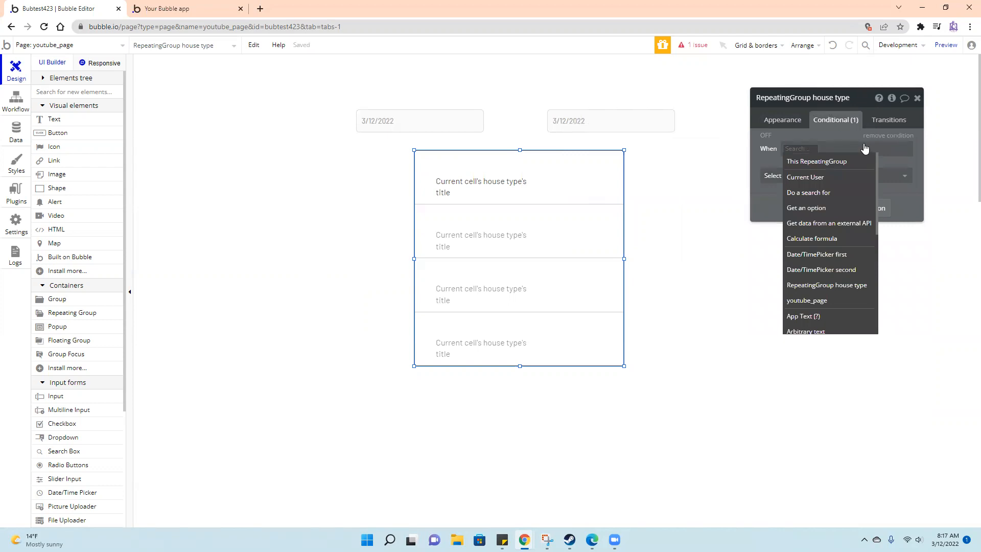
left_click(817, 254)
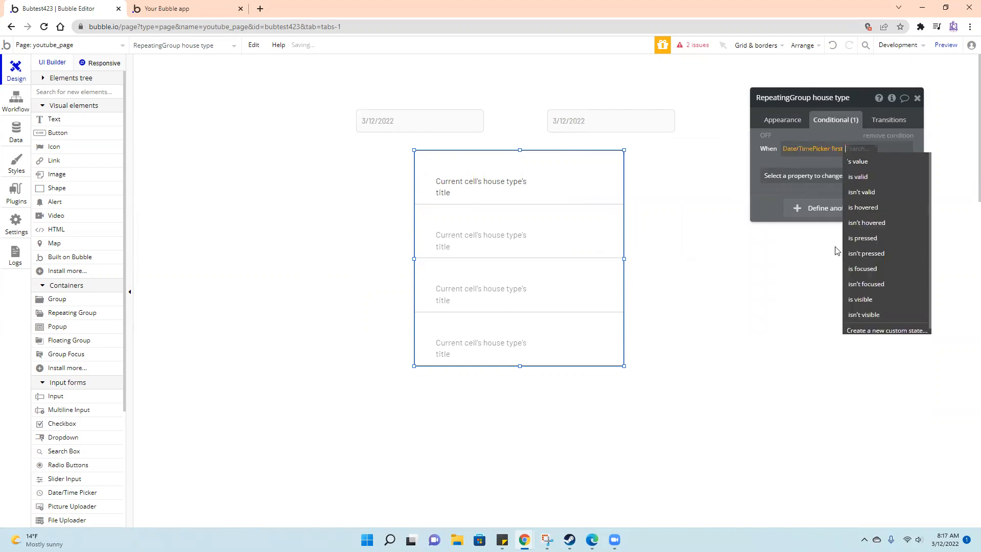
left_click(859, 161)
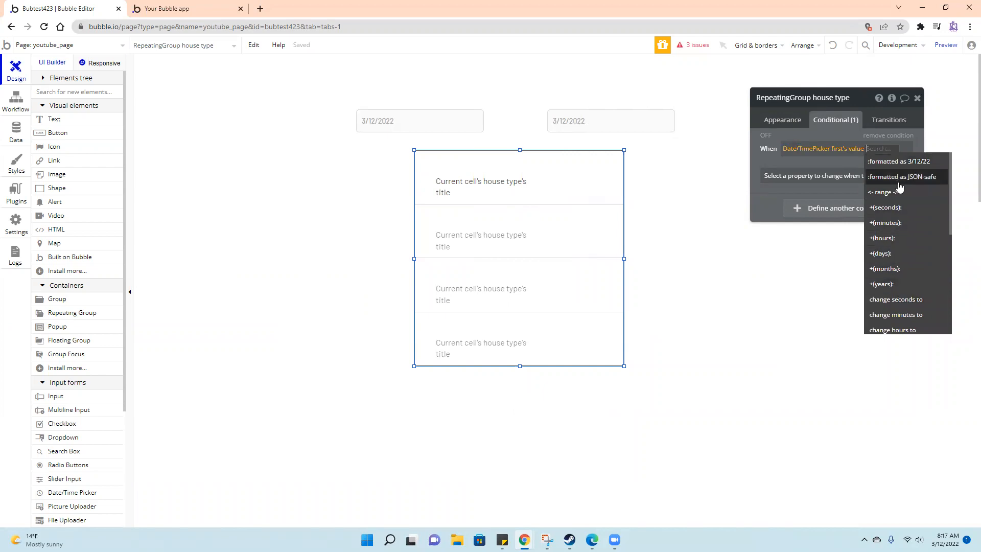
left_click(886, 164)
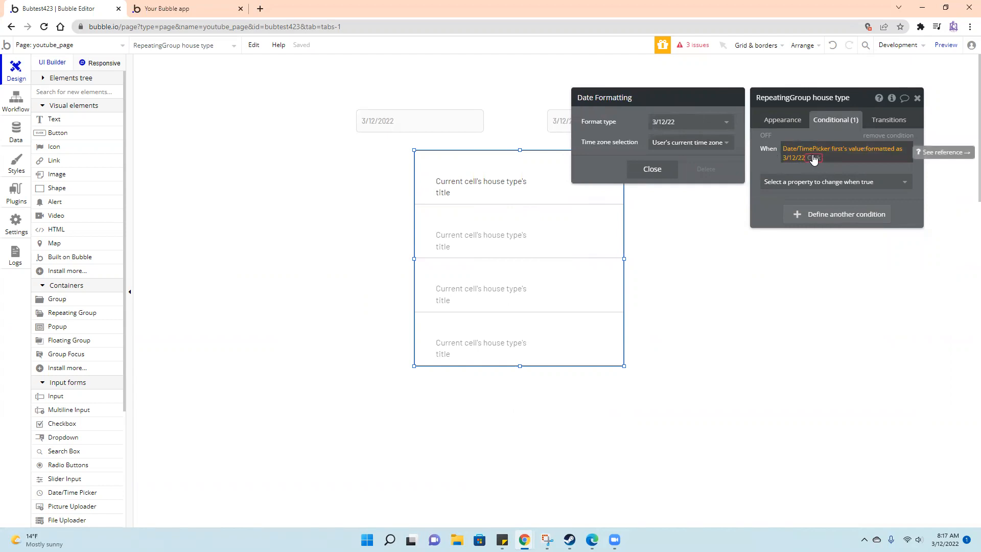
left_click(812, 158)
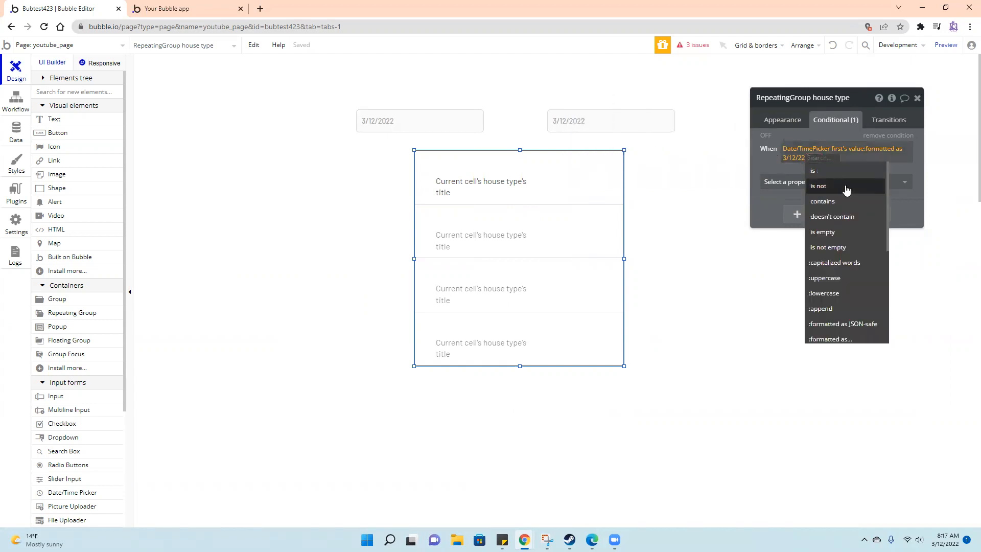
left_click(828, 247)
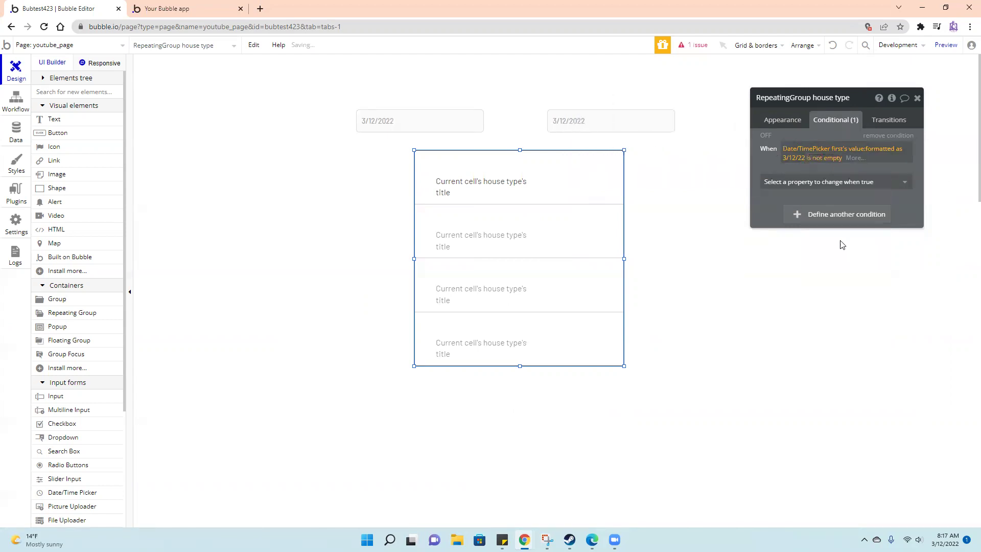
Choose Data source as the property the condition changes.
left_click(778, 181)
left_click(808, 236)
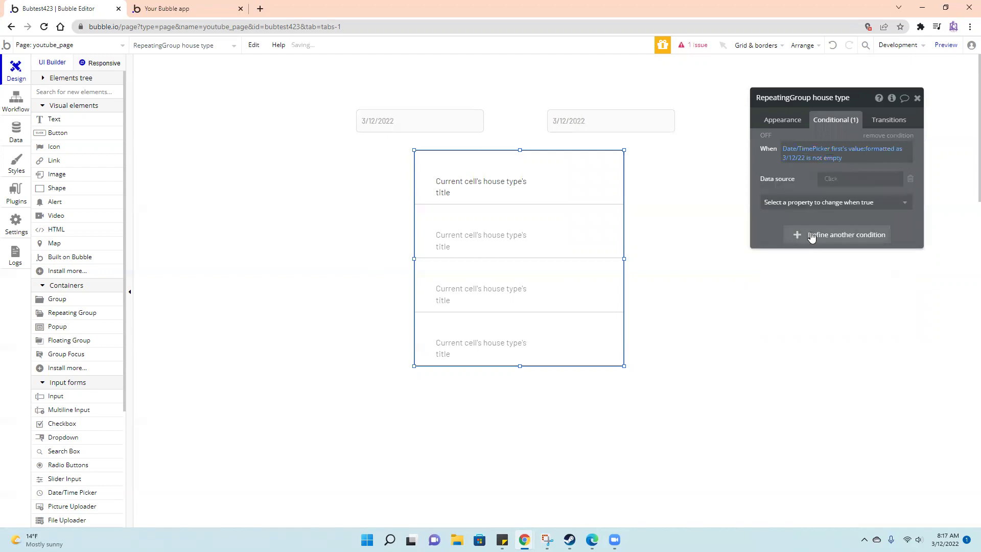
left_click(841, 182)
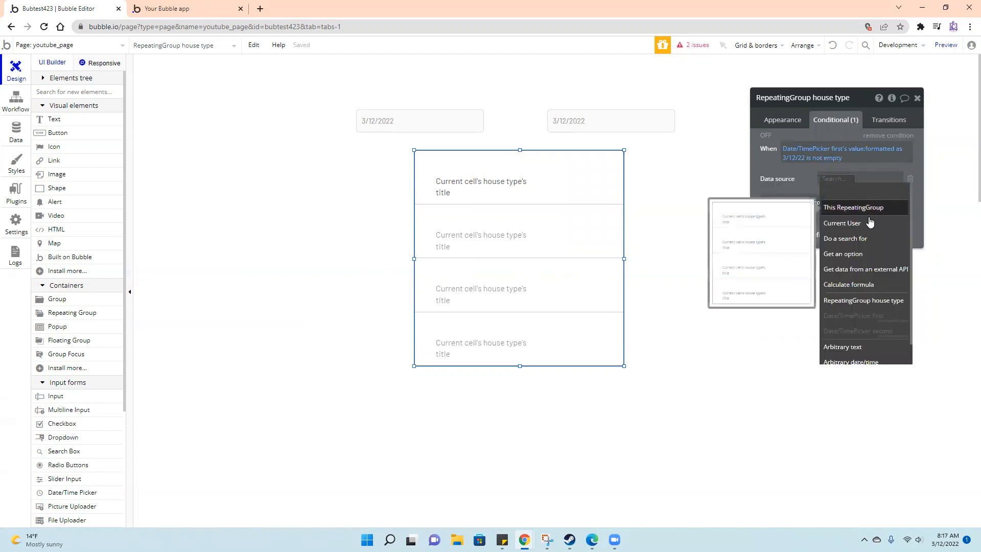
Make the conditional data source a search for house types.
left_click(846, 238)
left_click(692, 123)
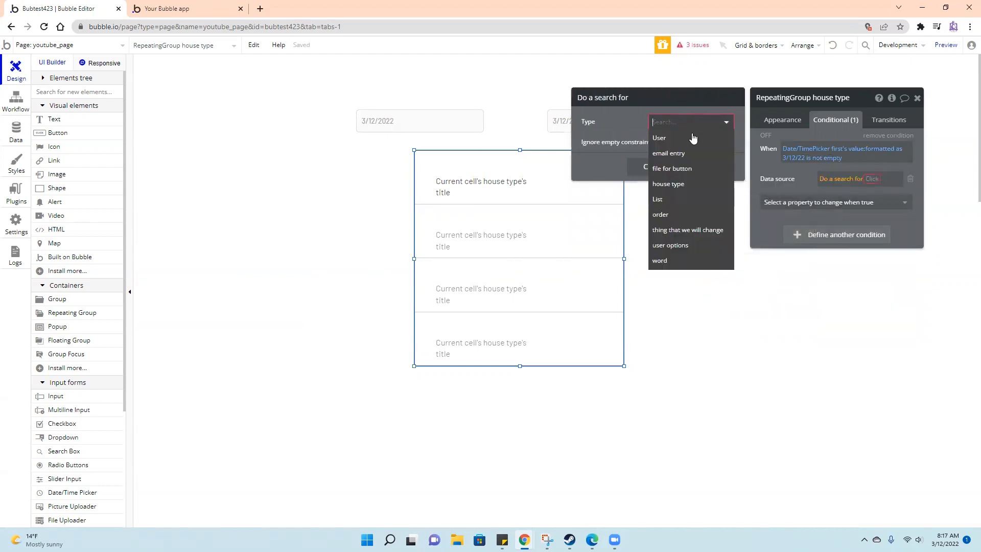
left_click(682, 190)
Add the constraint Created Date < Date/TimePicker first's value.
left_click(636, 151)
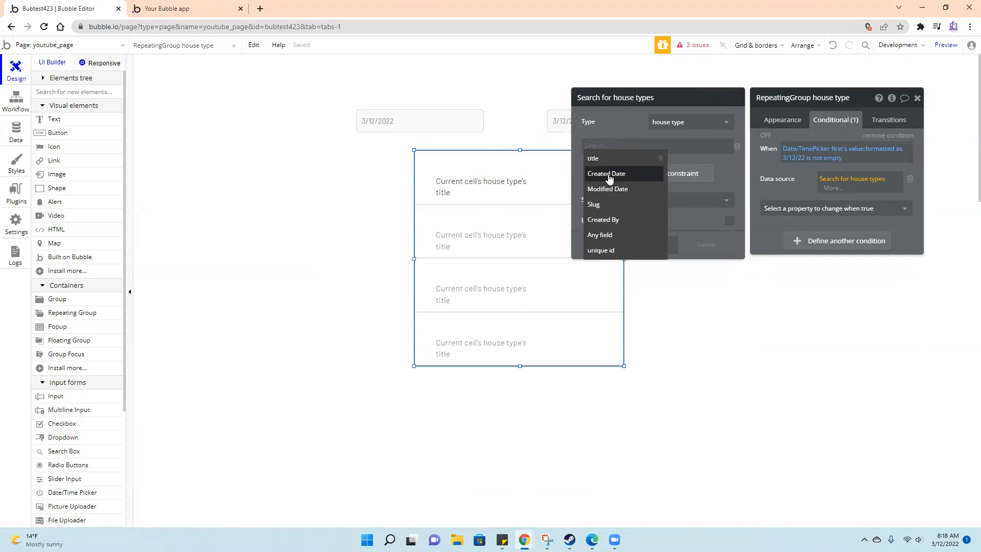
left_click(611, 175)
left_click(630, 146)
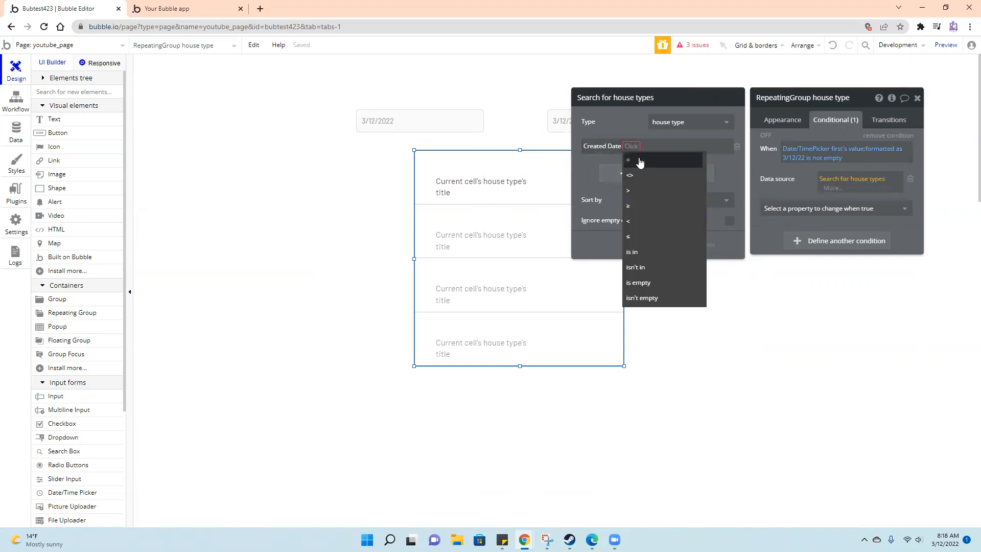
left_click(638, 158)
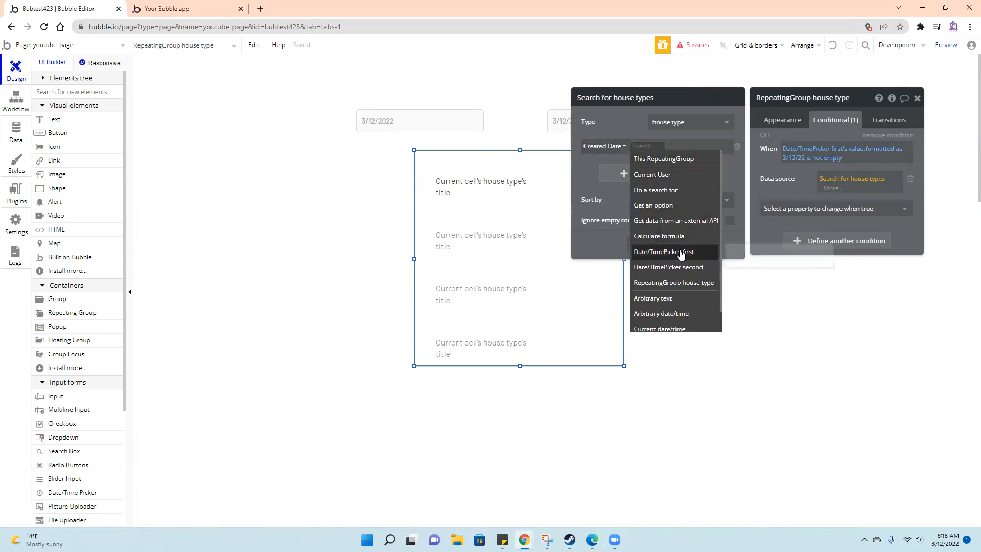
left_click(624, 147)
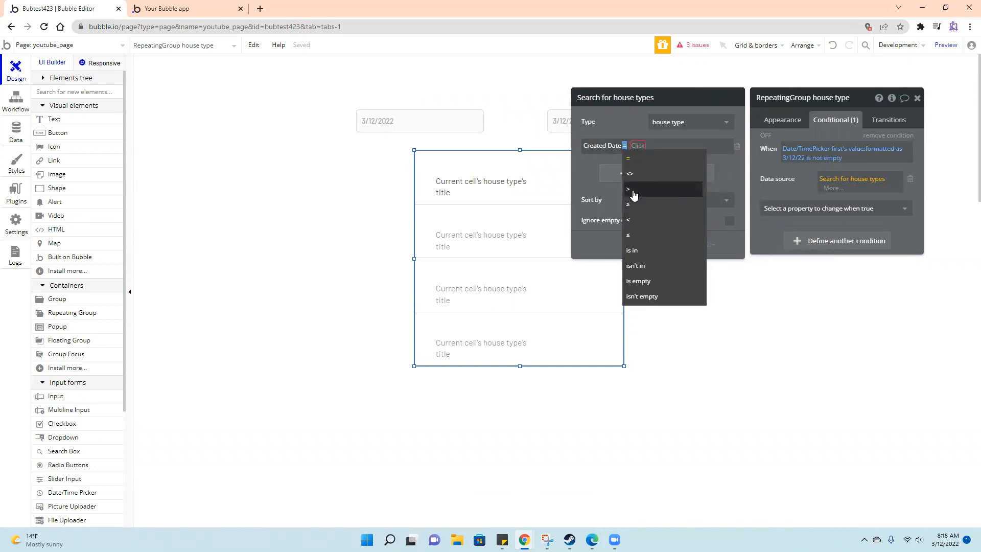
left_click(633, 191)
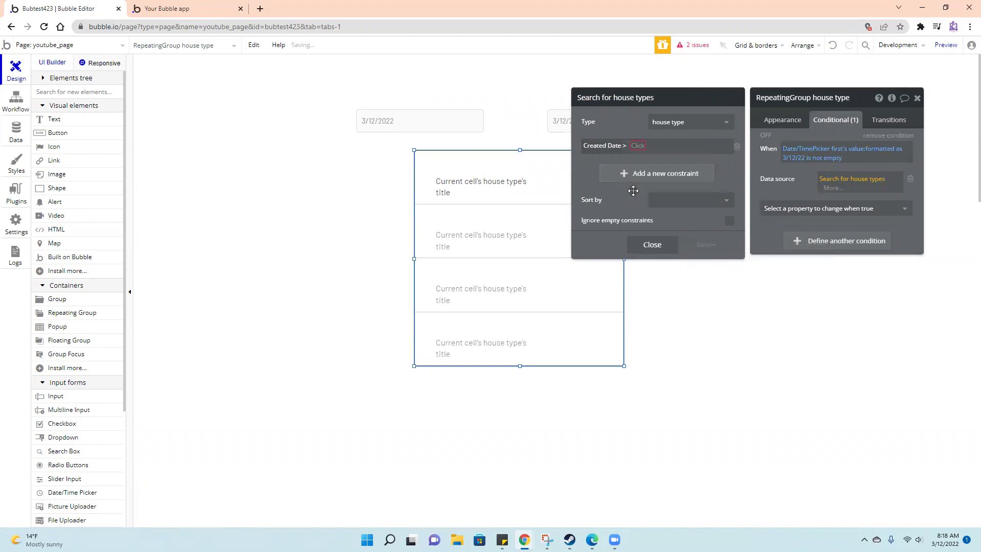
left_click(625, 147)
left_click(632, 220)
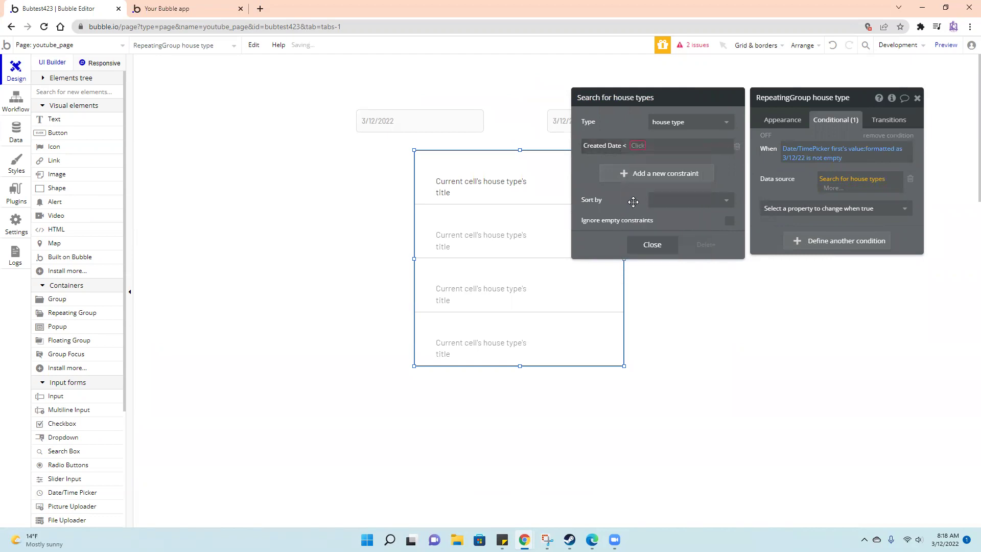
left_click(638, 146)
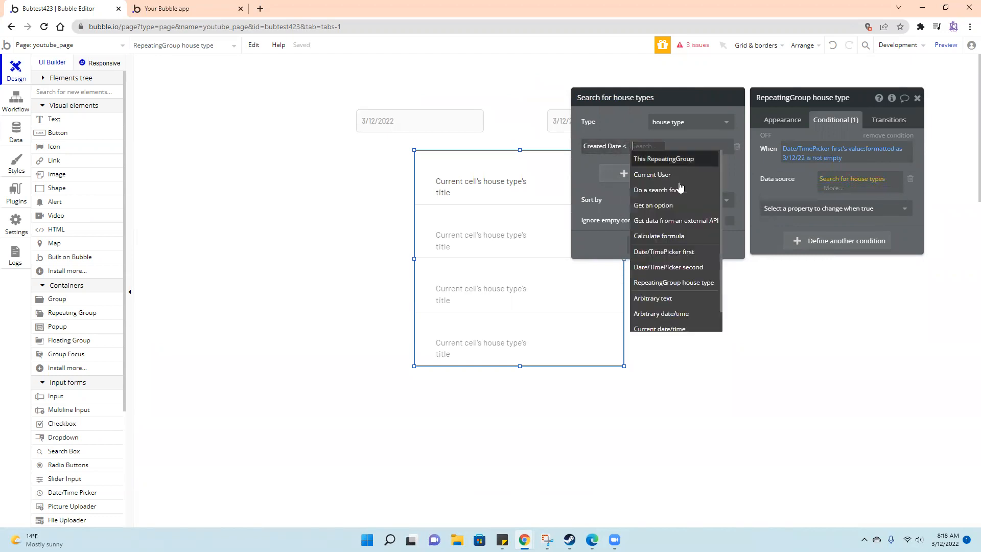
left_click(664, 251)
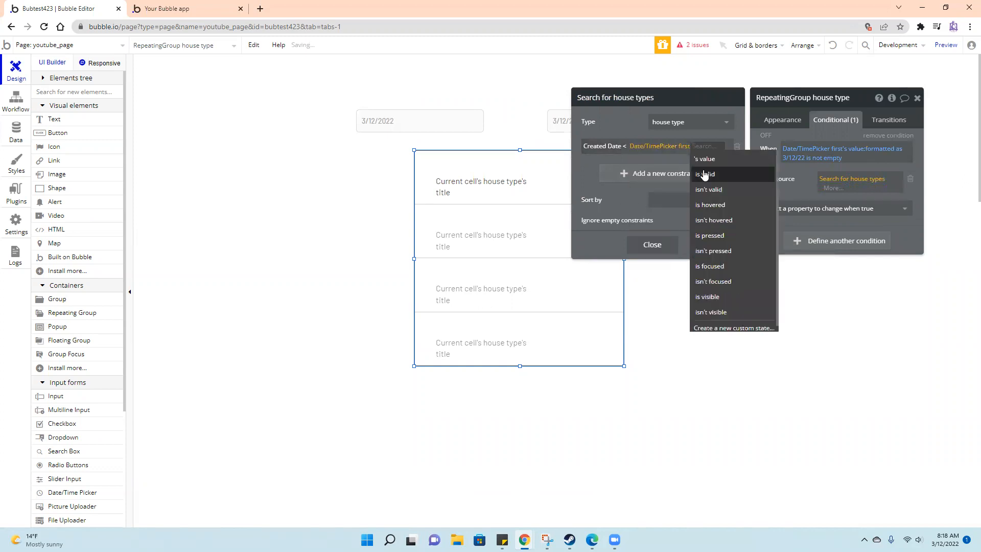
left_click(705, 167)
left_click(506, 430)
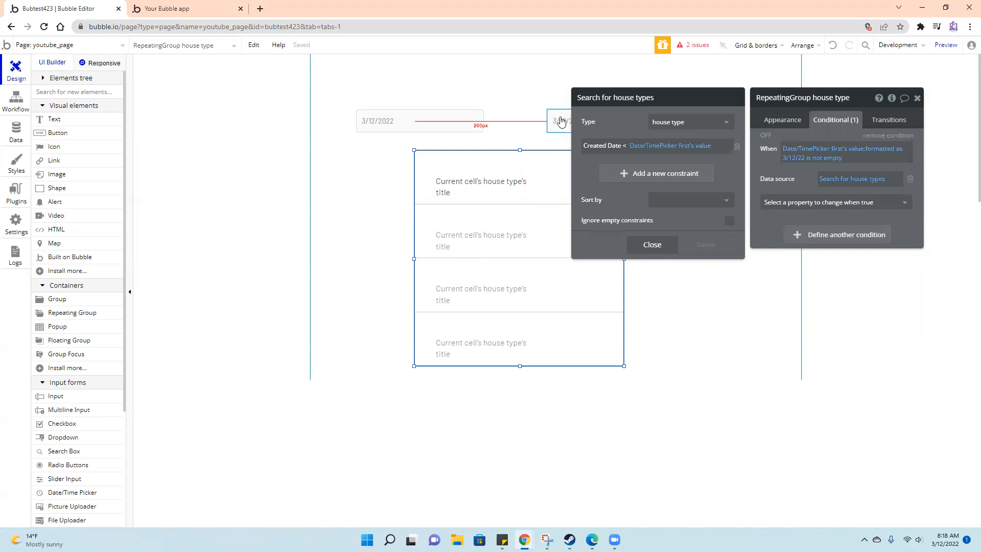
Add a second constraint Created Date > Date/TimePicker second's value.
left_click(621, 173)
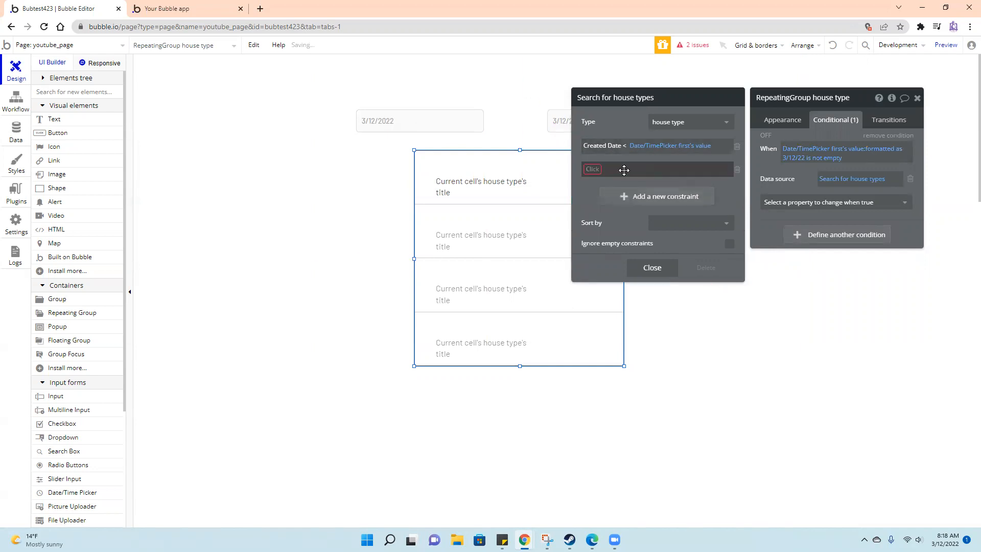
left_click(606, 197)
left_click(631, 169)
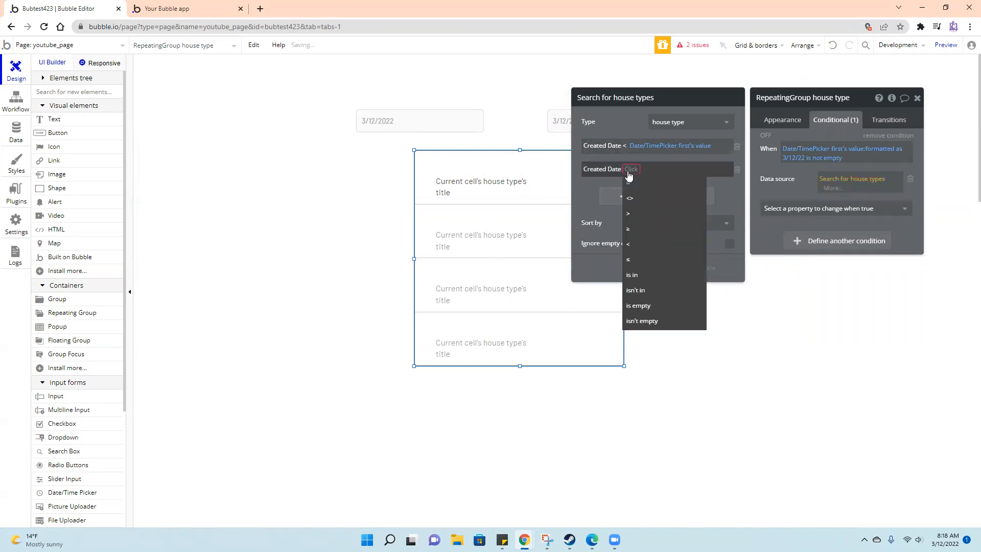
left_click(649, 217)
left_click(643, 169)
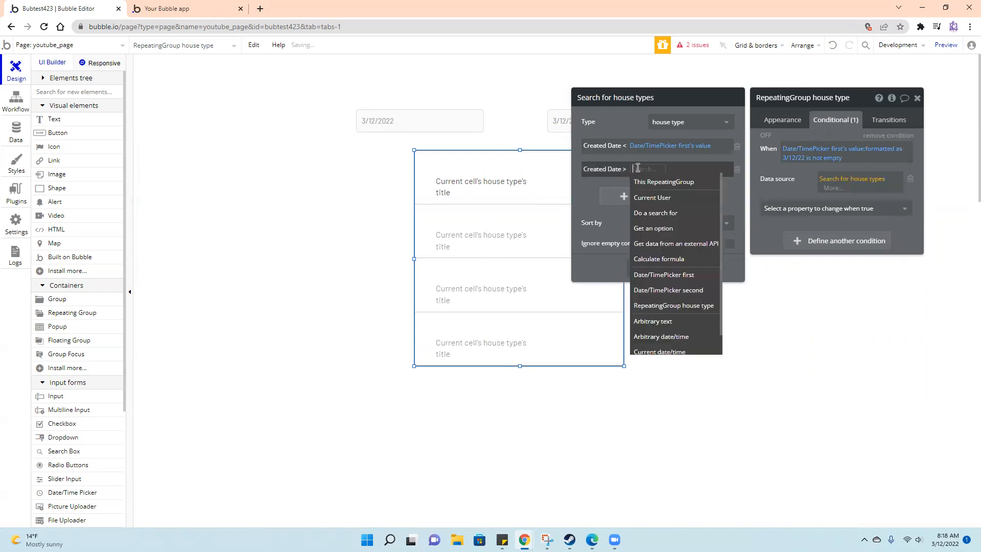
left_click(678, 291)
left_click(657, 222)
Change the first Created Date constraint to an inclusive ≥ comparison.
left_click(591, 225)
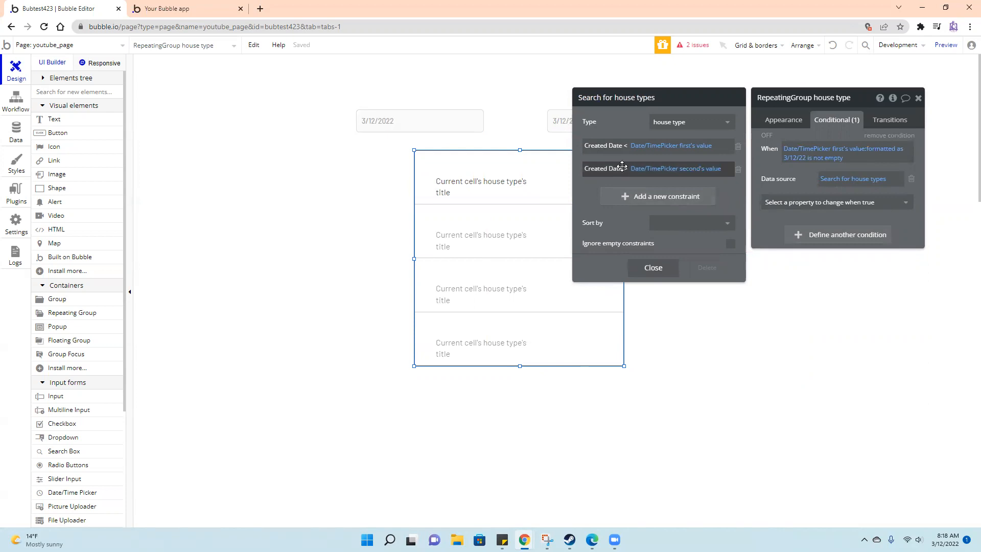
left_click(626, 147)
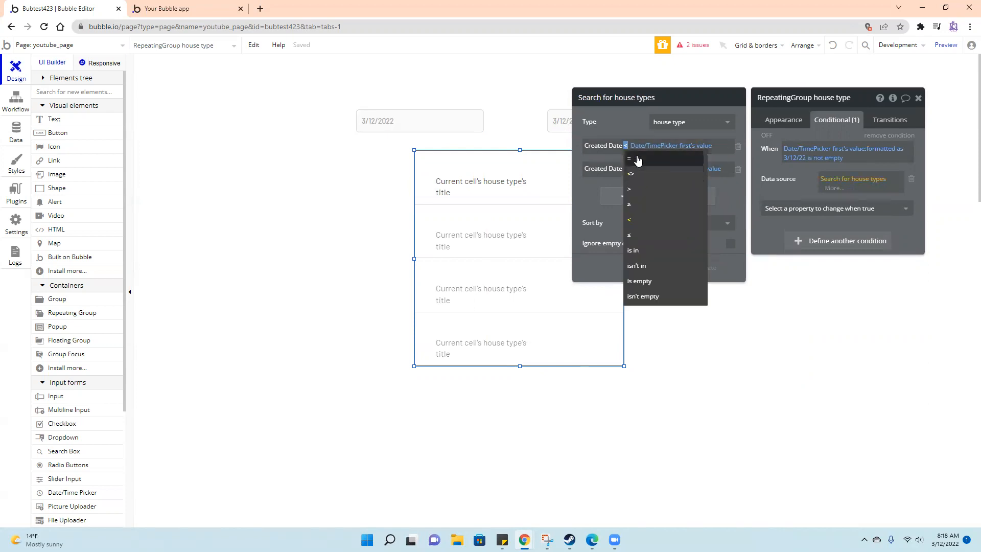
left_click(629, 204)
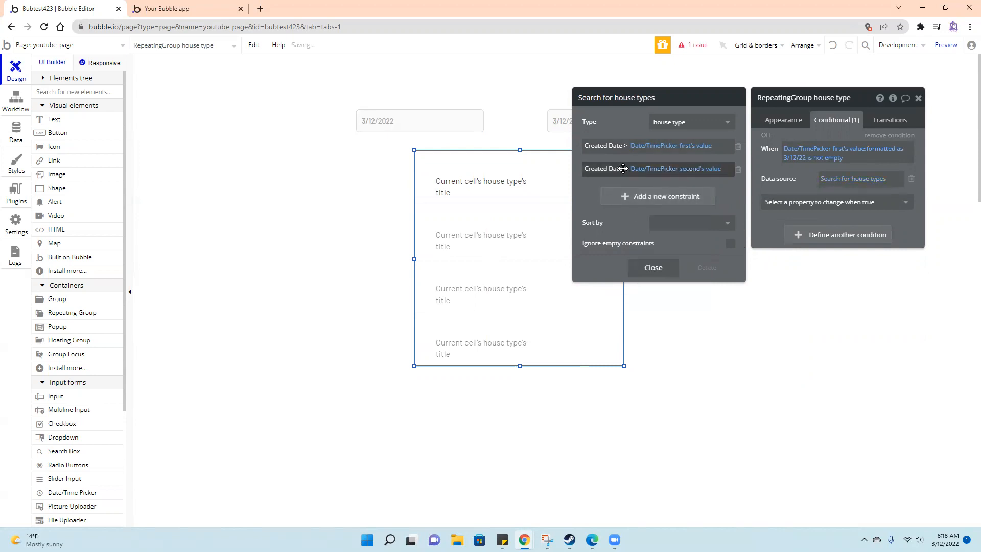
left_click(625, 169)
left_click(625, 147)
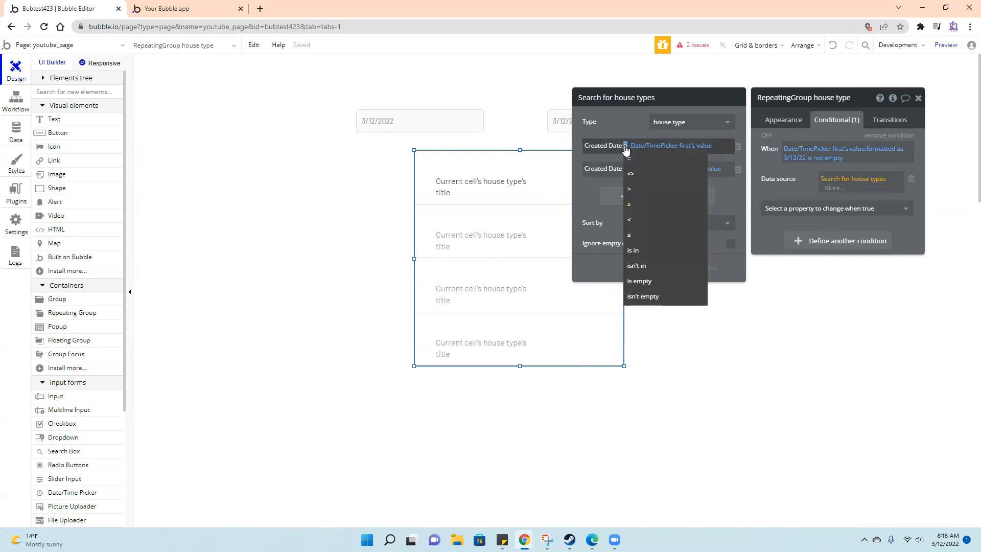
Change the second Created Date constraint to ≤ and close the search settings.
left_click(610, 179)
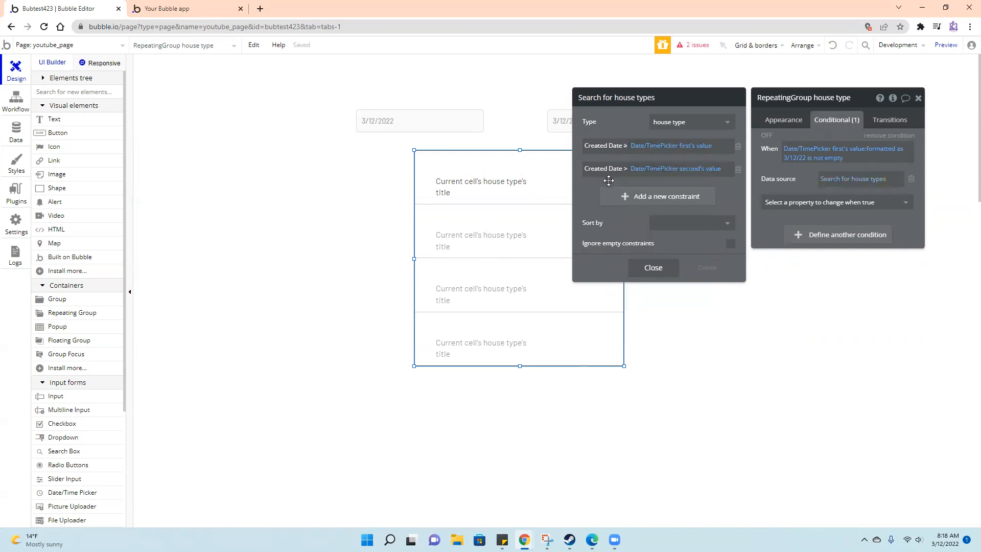
left_click(625, 169)
left_click(633, 261)
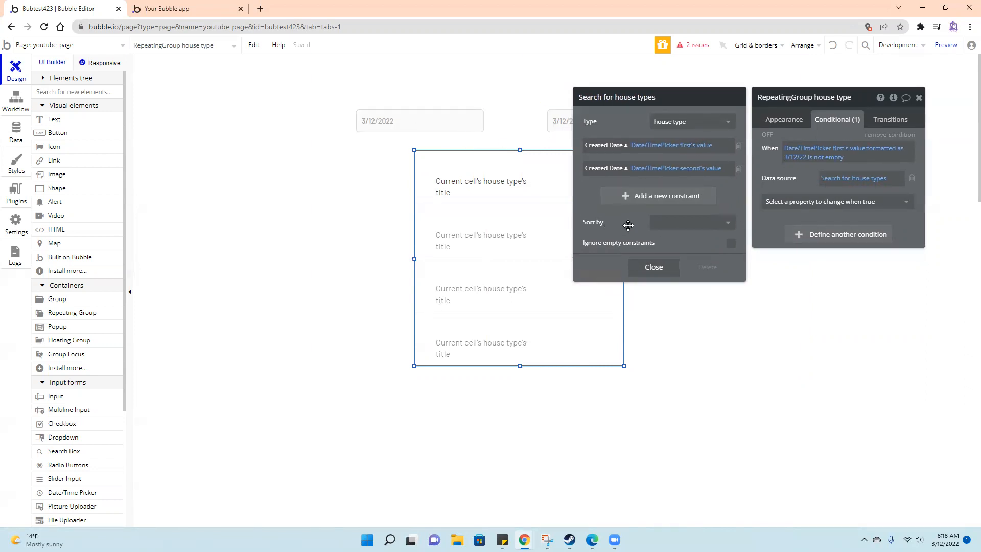
left_click(653, 268)
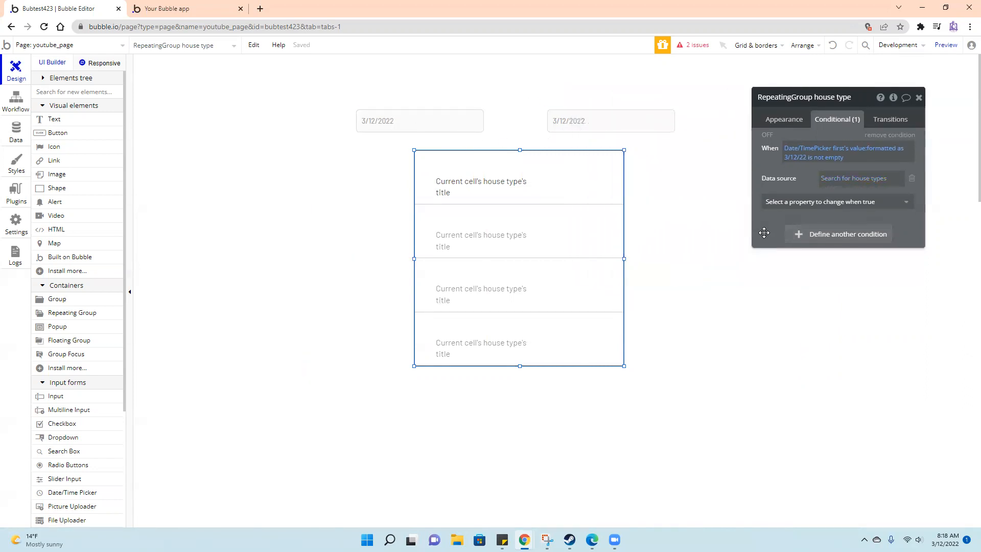
Check the house types' created dates in the Data tab, then return to Design and close the group's settings.
left_click(16, 142)
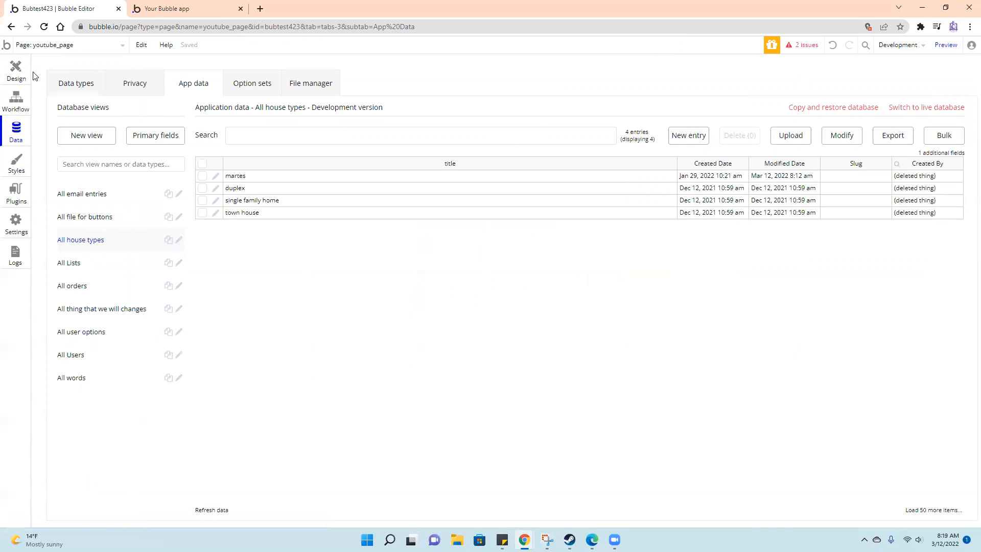
left_click(16, 70)
left_click(920, 97)
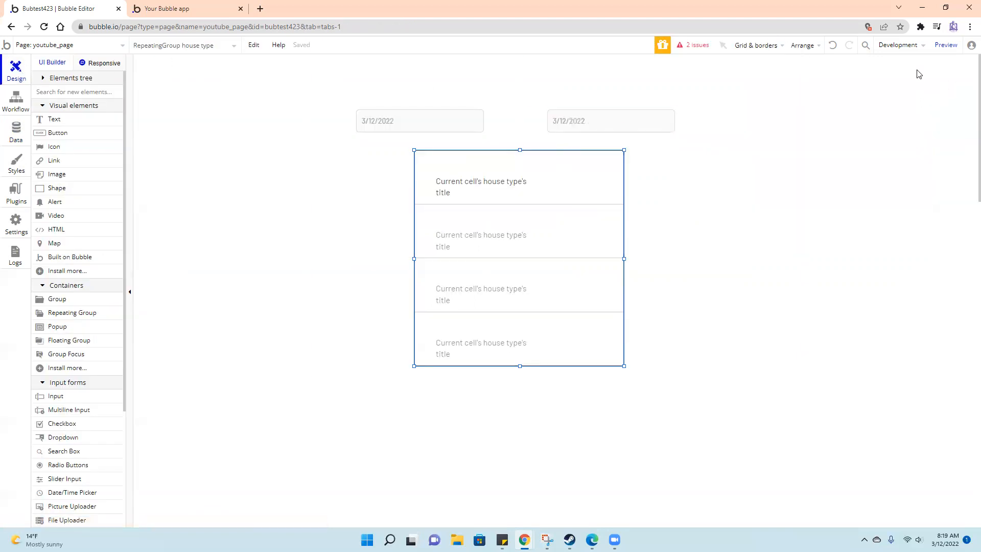
In preview, try a range from 9/02/2020 to 3/18/2022 in the two date pickers.
left_click(945, 45)
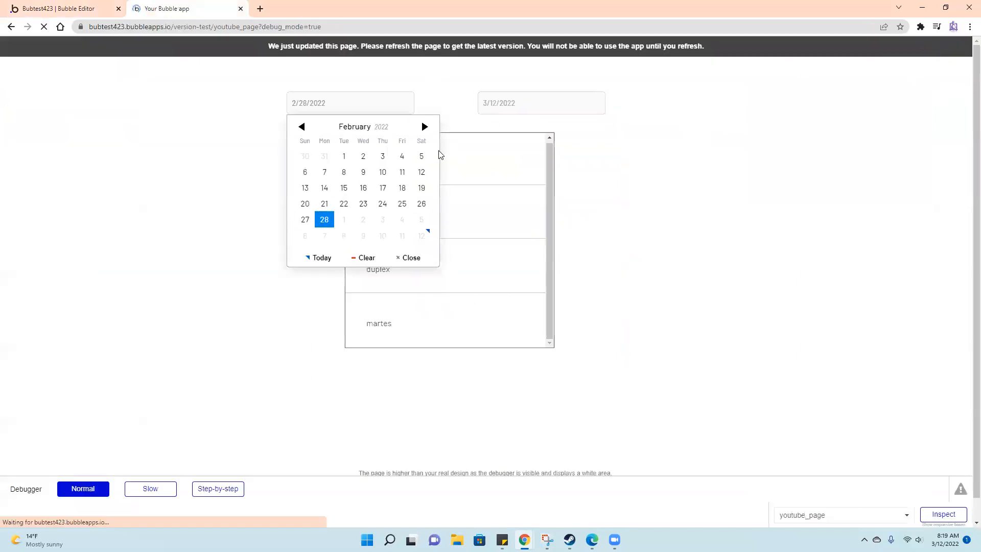
left_click(343, 108)
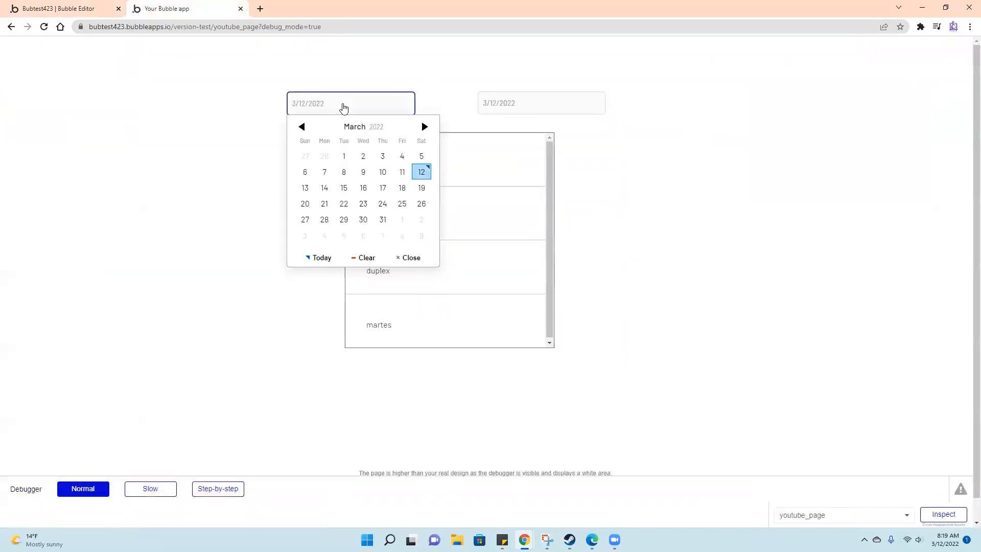
left_click(305, 126)
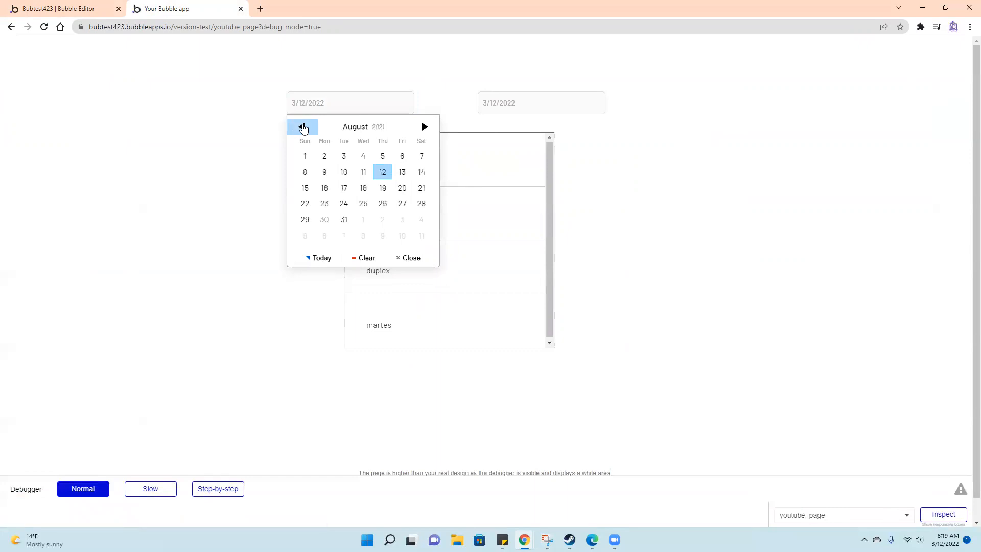
left_click(304, 128)
left_click(304, 128)
left_click(304, 128)
left_click(303, 129)
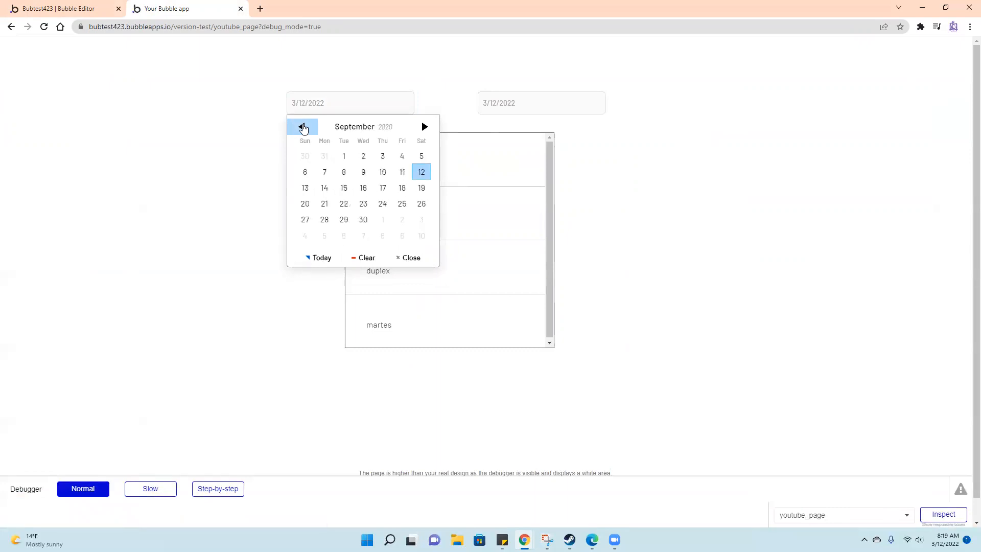
left_click(363, 156)
left_click(541, 102)
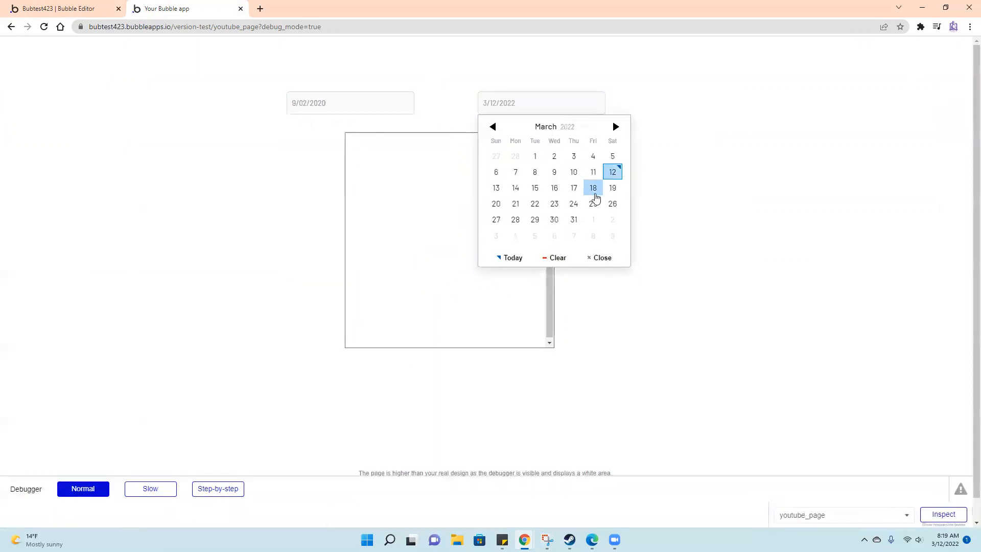
left_click(594, 188)
Clear the start date and set it to 1/01/2022 so only martes remains in the list.
left_click(367, 113)
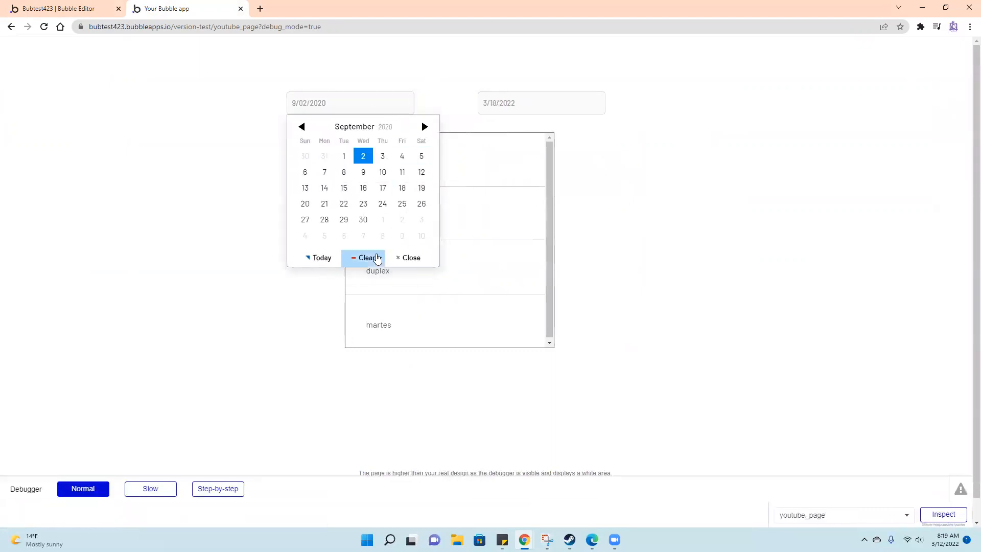
left_click(366, 257)
left_click(330, 102)
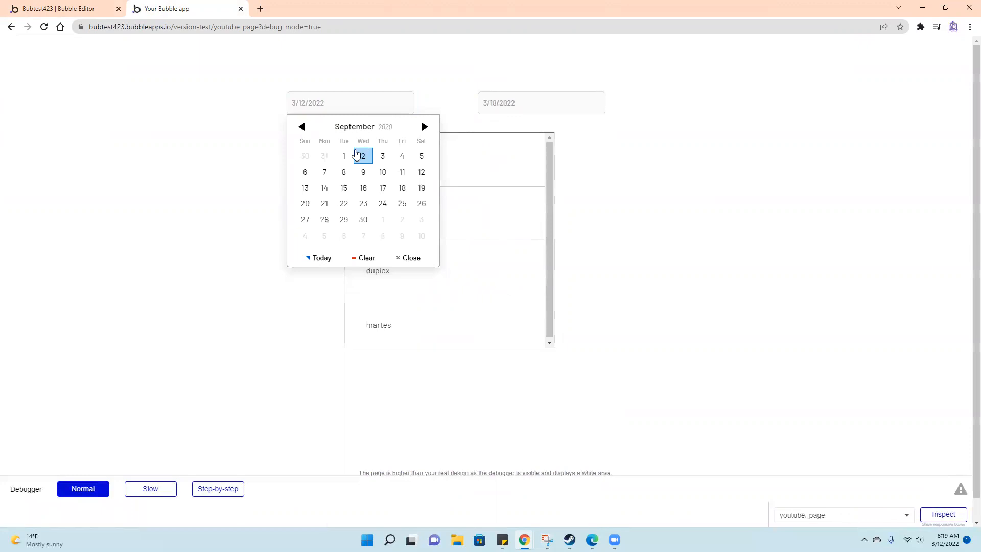
left_click(301, 127)
left_click(425, 127)
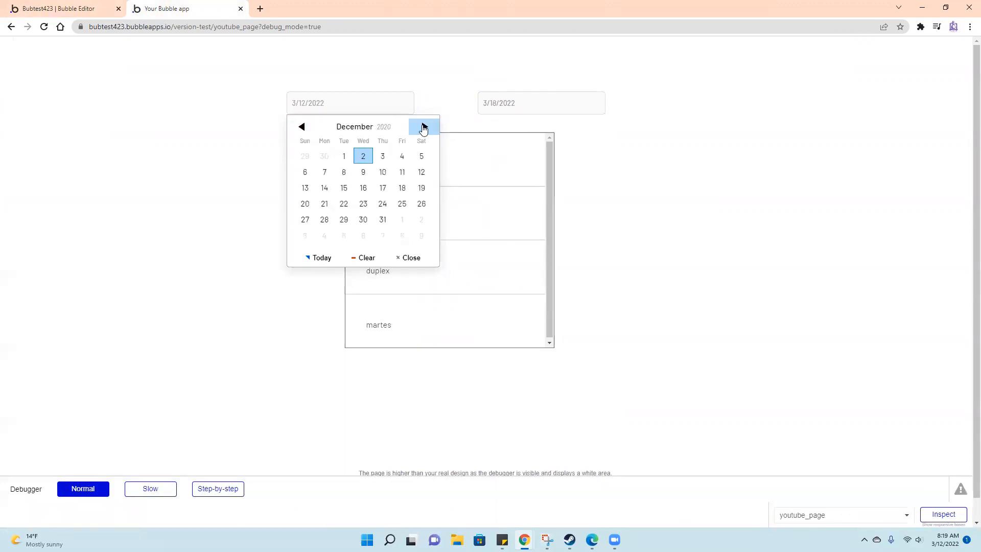
left_click(425, 127)
left_click(425, 128)
left_click(423, 127)
left_click(424, 128)
left_click(424, 127)
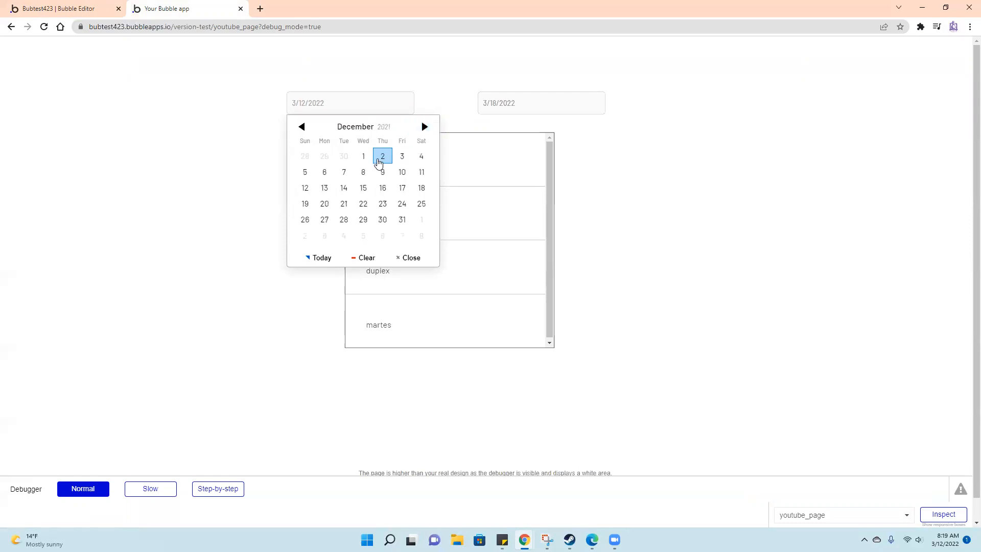
left_click(425, 127)
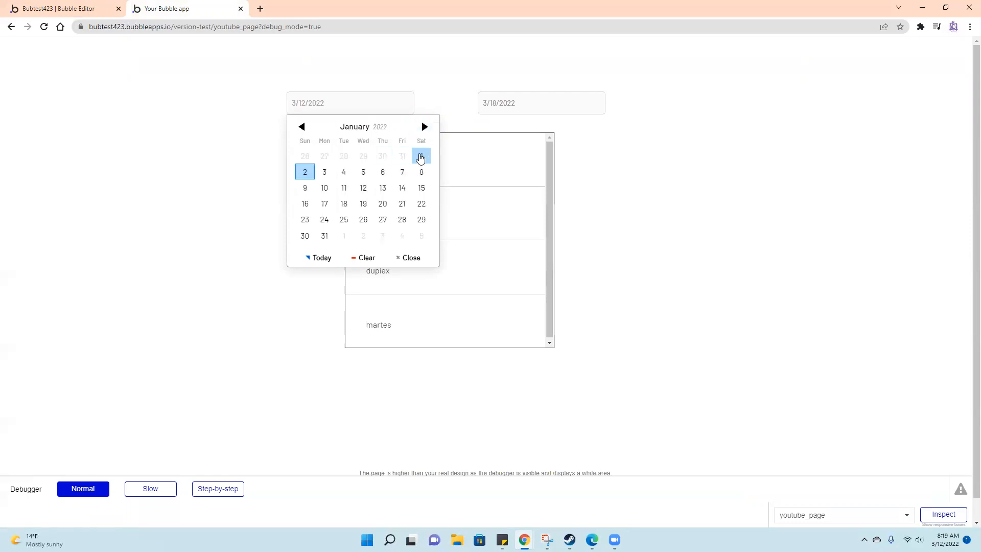
left_click(421, 159)
left_click(529, 103)
Set the start date picker to 1/04/2022.
left_click(668, 153)
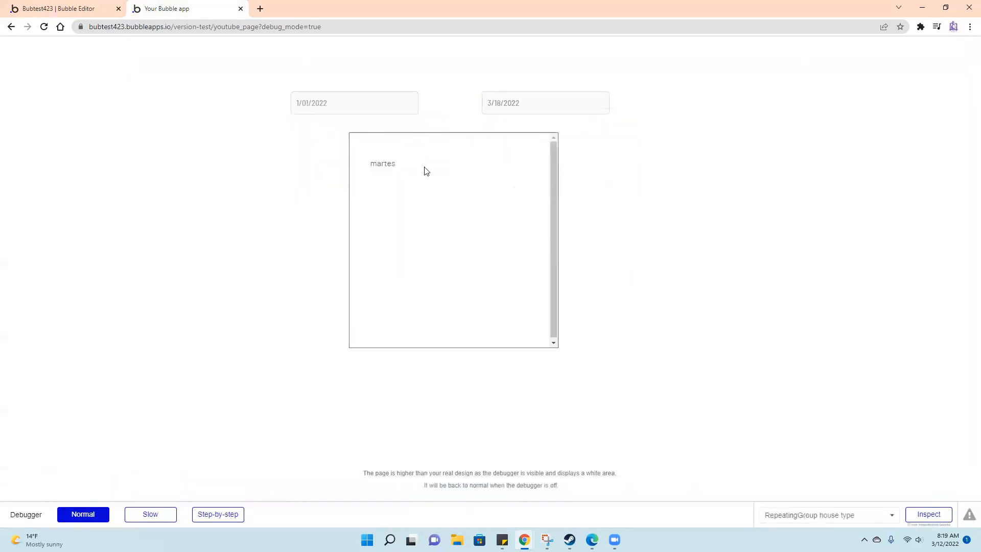
double_click(388, 164)
left_click(612, 216)
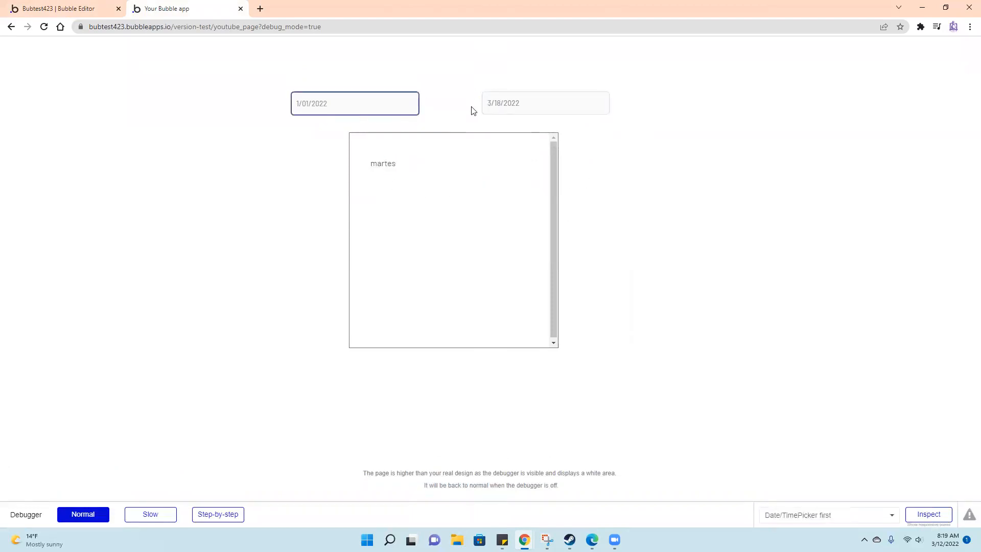
left_click(544, 103)
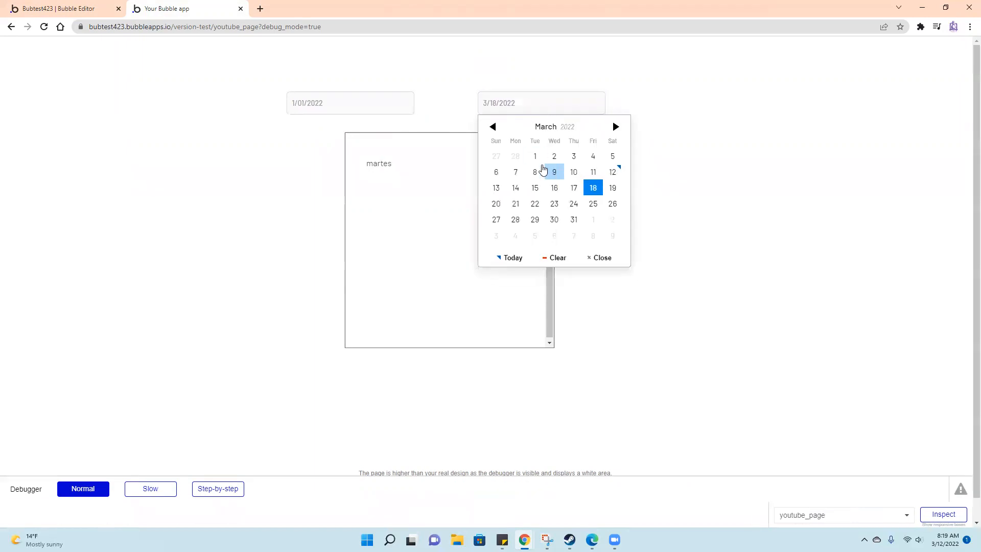
left_click(363, 103)
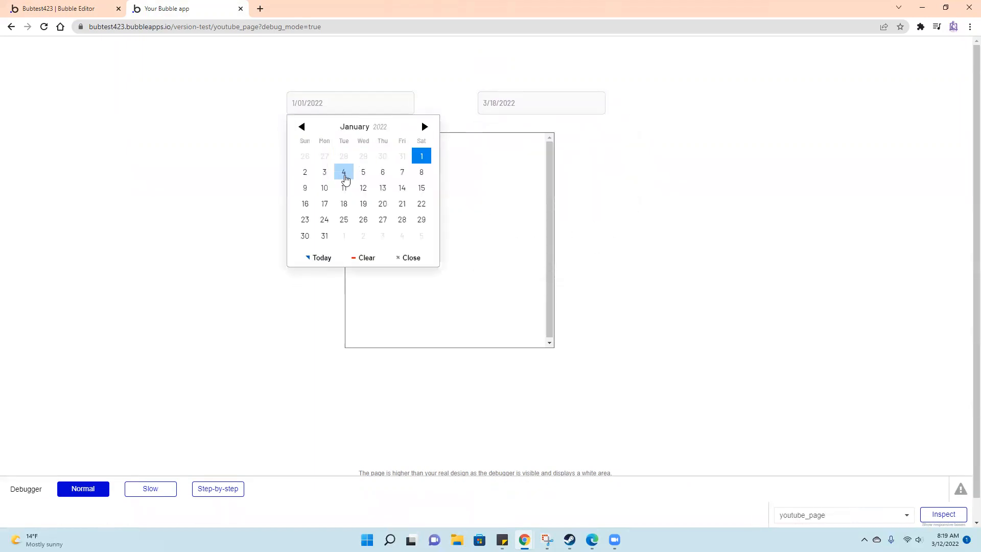
left_click(344, 175)
Navigate the end date calendar back to January 2022 and set it to 1/06/2022.
left_click(544, 103)
left_click(495, 126)
left_click(494, 126)
left_click(616, 126)
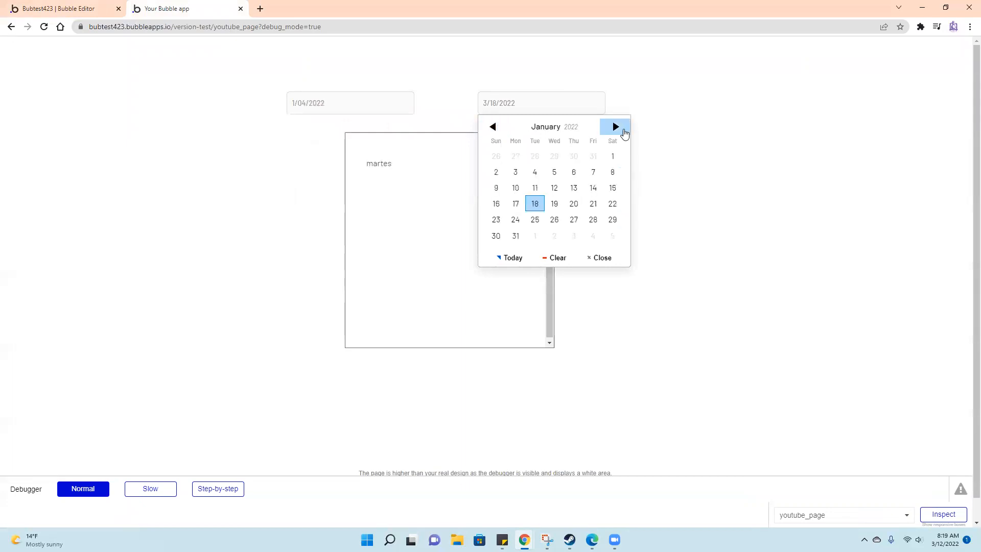
left_click(592, 172)
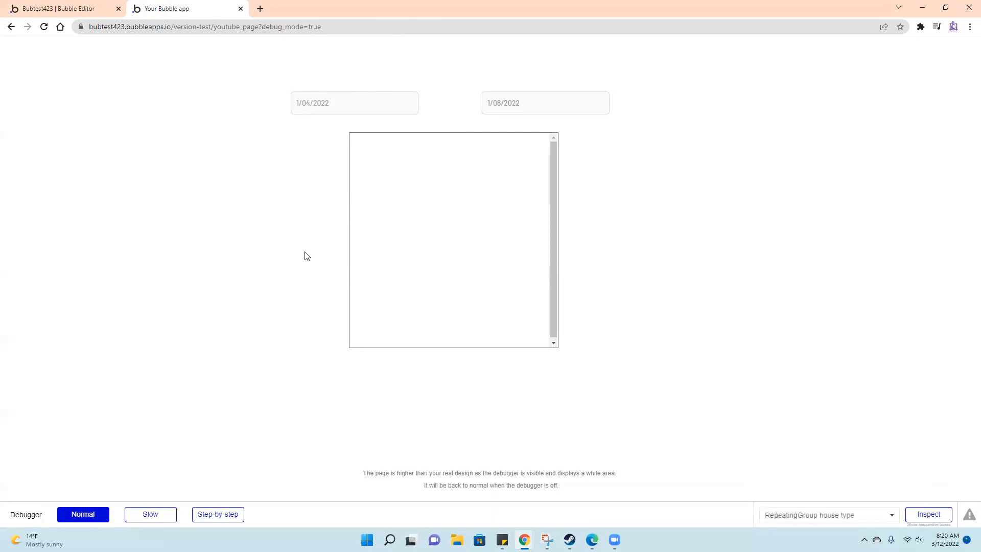
Set the start date picker to 1/17/2022, leaving the list empty.
left_click(334, 108)
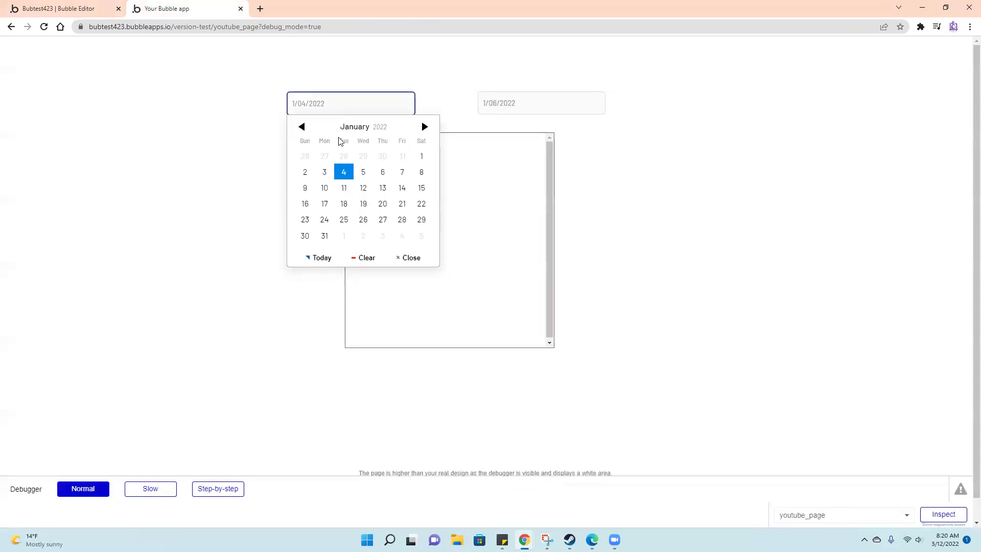
left_click(324, 202)
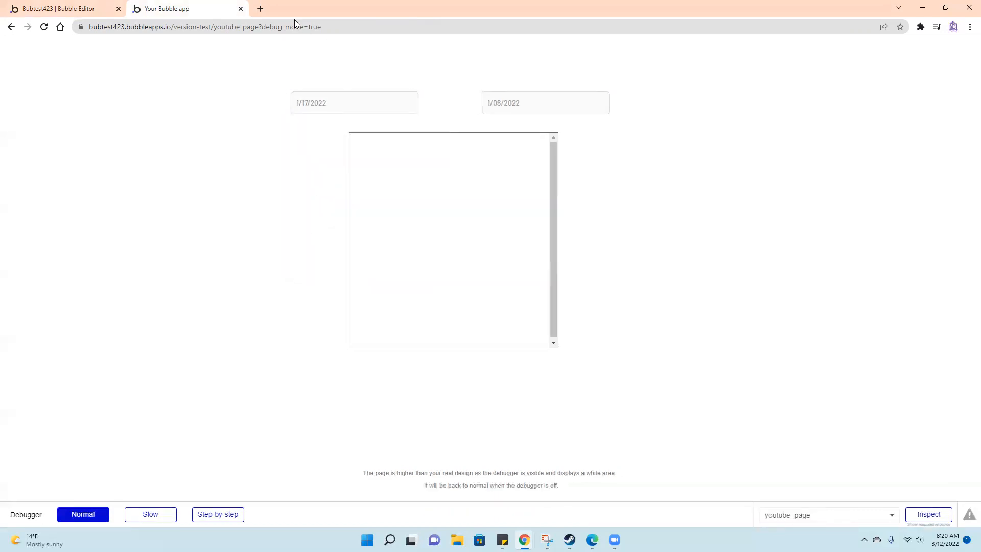